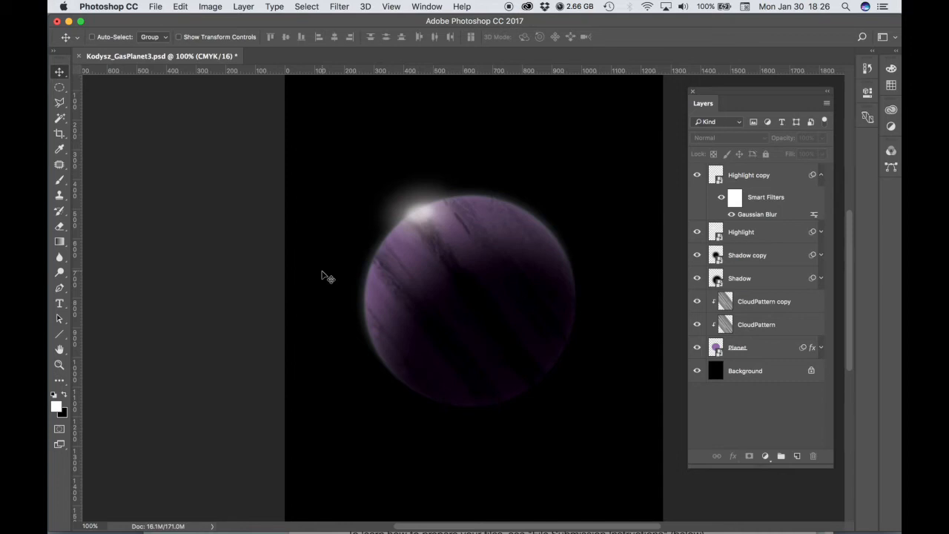
- Switch to Chrome, open the NASA website linked in the assignment, and filter its space images to Mercury
{"action": "left_click_drag", "start_coordinate": [294, 61], "coordinate": [322, 30]}
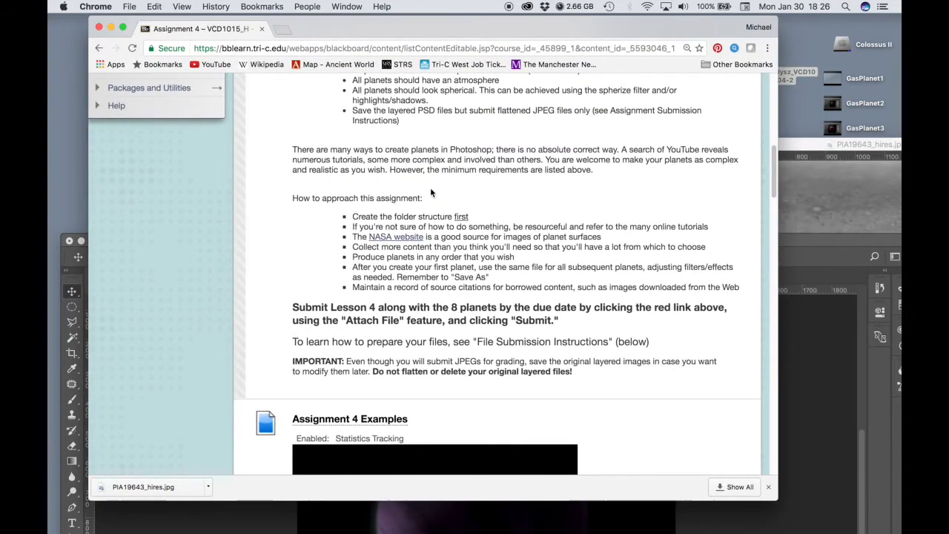
{"action": "left_click", "coordinate": [386, 238]}
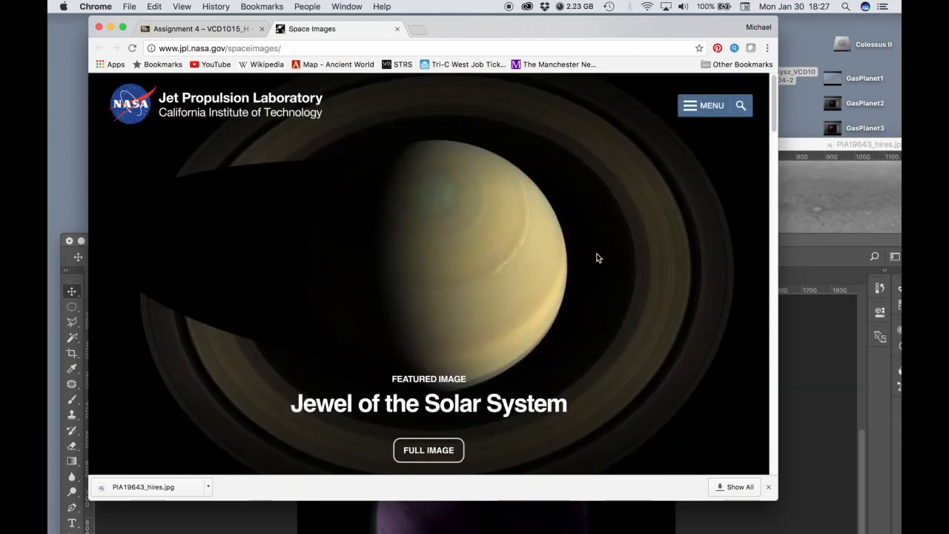
{"action": "scroll", "coordinate": [620, 252], "scroll_direction": "down", "scroll_amount": 5}
{"action": "left_click", "coordinate": [474, 235]}
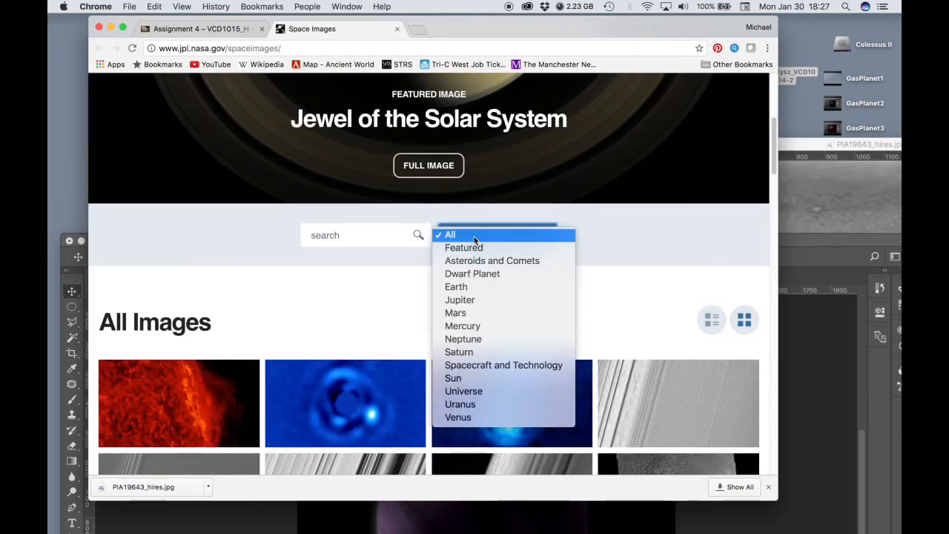
{"action": "left_click", "coordinate": [479, 326]}
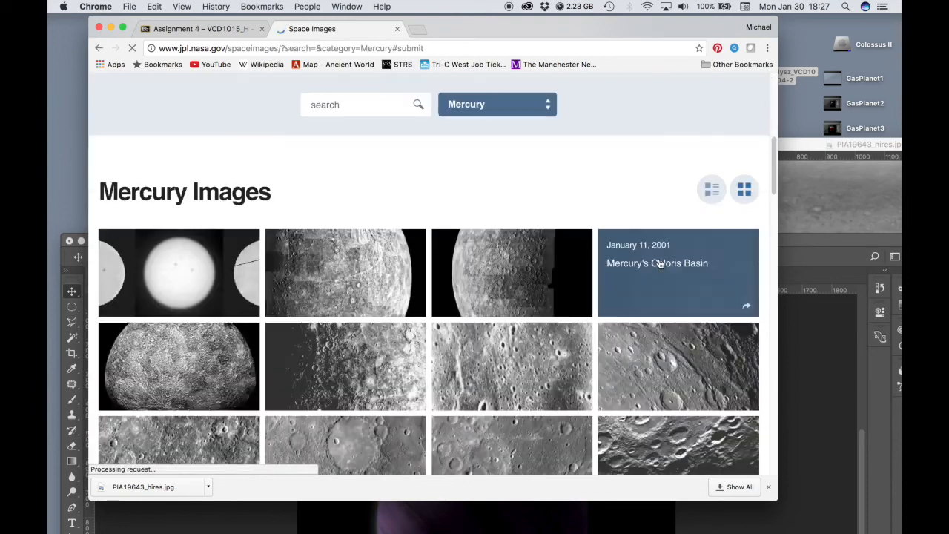
- Find the Mercury photomosaic of the Kuiper Quadrangle H-6 and save it as the JPEG image PIA02236_hires in the assignment folder
{"action": "scroll", "coordinate": [637, 265], "scroll_direction": "down", "scroll_amount": 5}
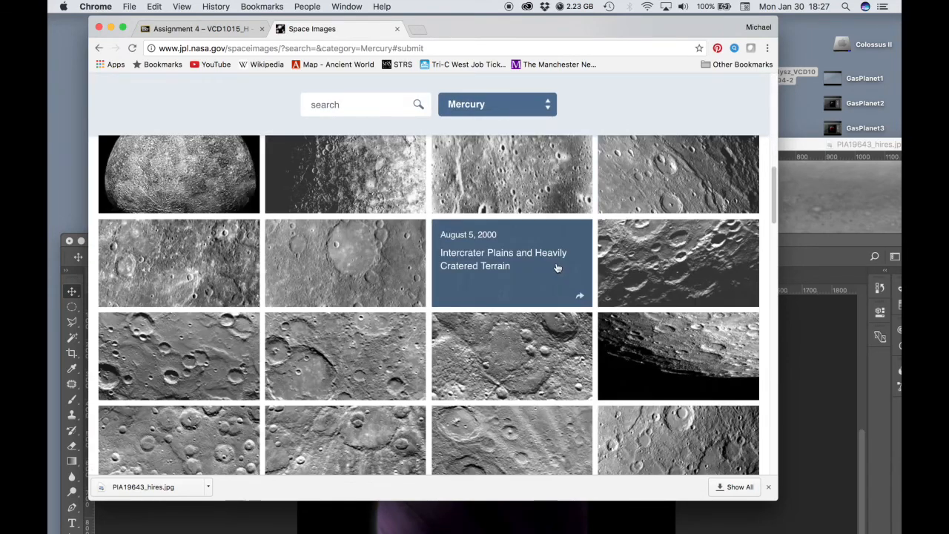
{"action": "scroll", "coordinate": [557, 267], "scroll_direction": "down", "scroll_amount": 5}
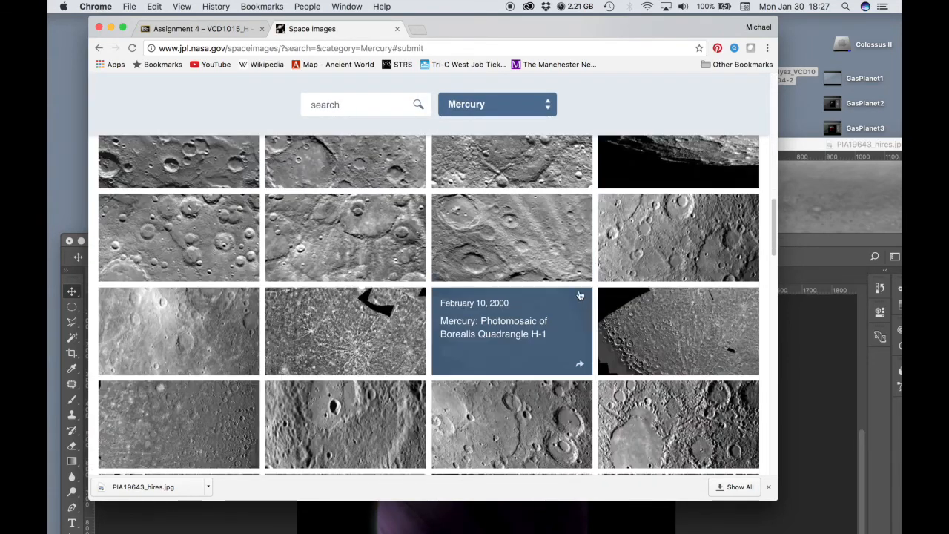
{"action": "scroll", "coordinate": [577, 295], "scroll_direction": "down", "scroll_amount": 2}
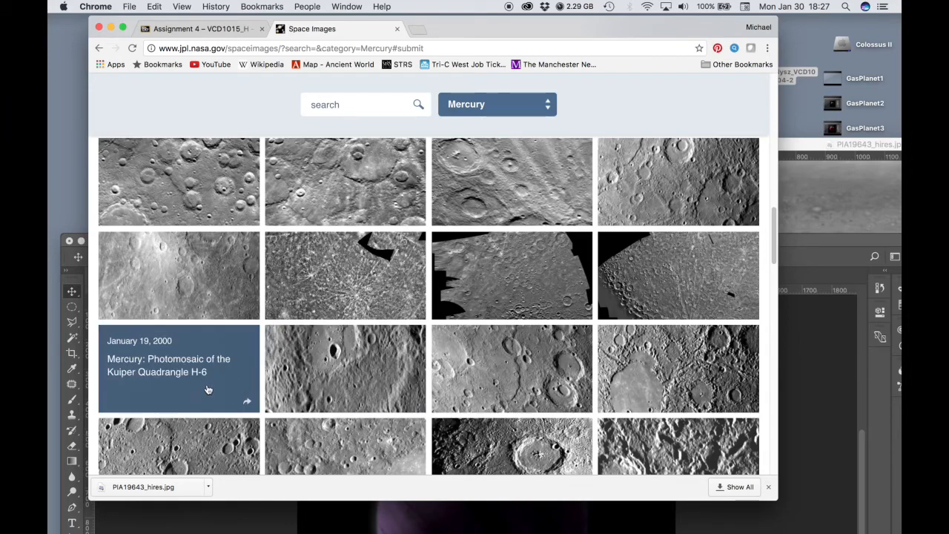
{"action": "scroll", "coordinate": [354, 313], "scroll_direction": "down", "scroll_amount": 5}
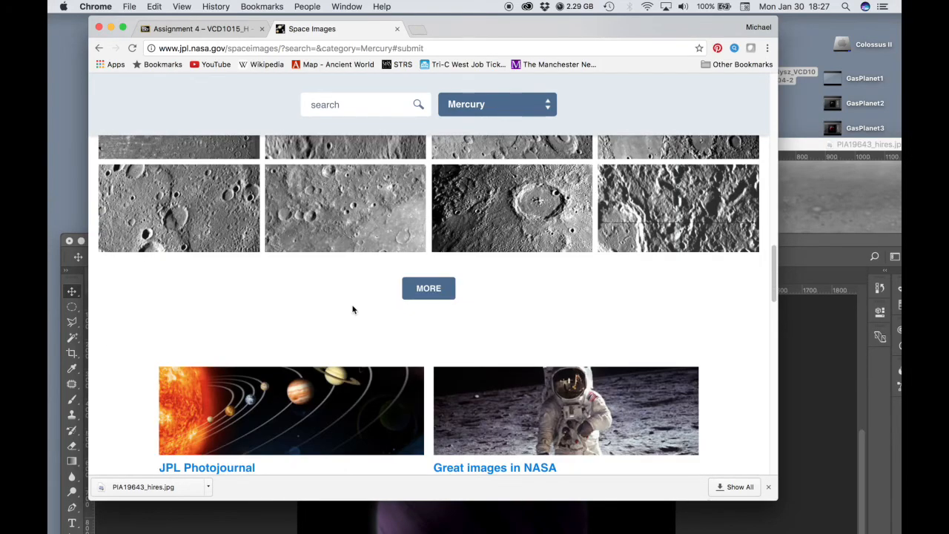
{"action": "scroll", "coordinate": [354, 309], "scroll_direction": "up", "scroll_amount": 5}
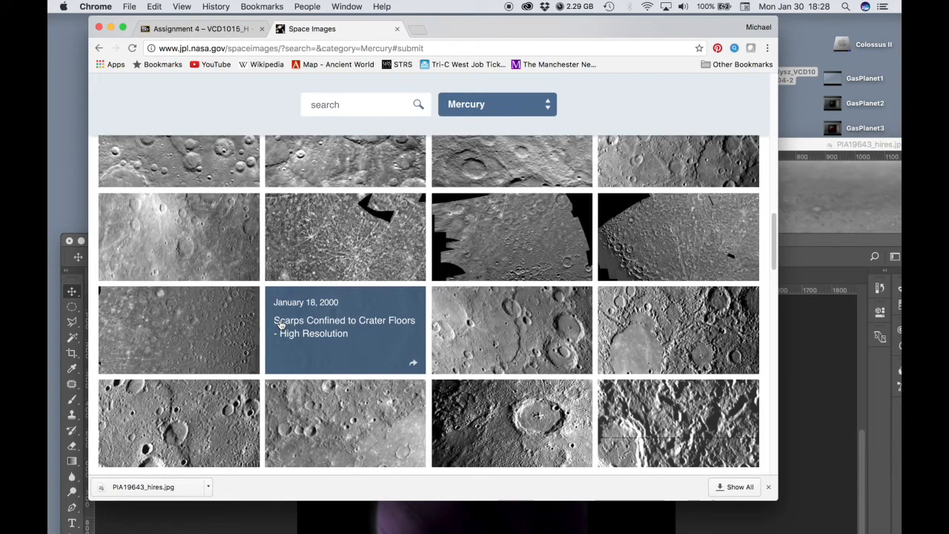
{"action": "left_click", "coordinate": [245, 362]}
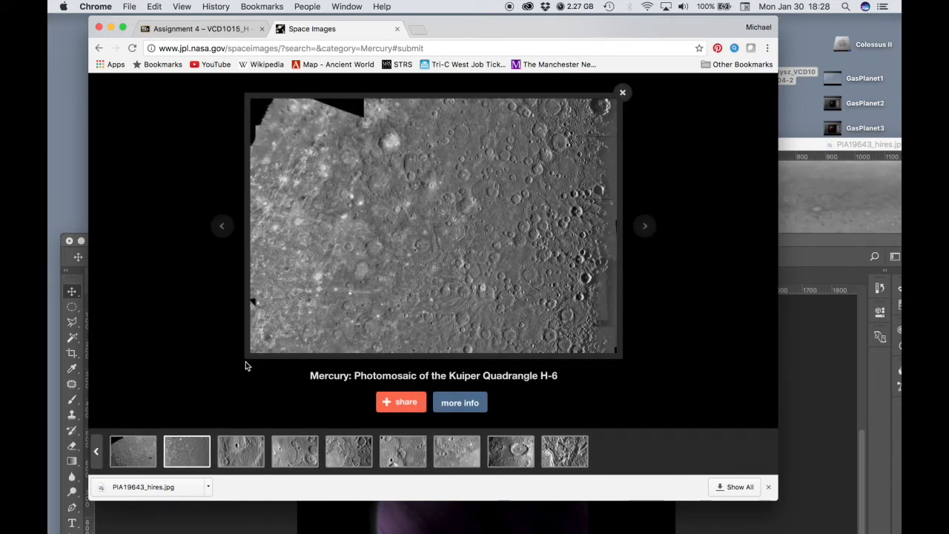
{"action": "right_click", "coordinate": [426, 192]}
{"action": "left_click", "coordinate": [445, 209]}
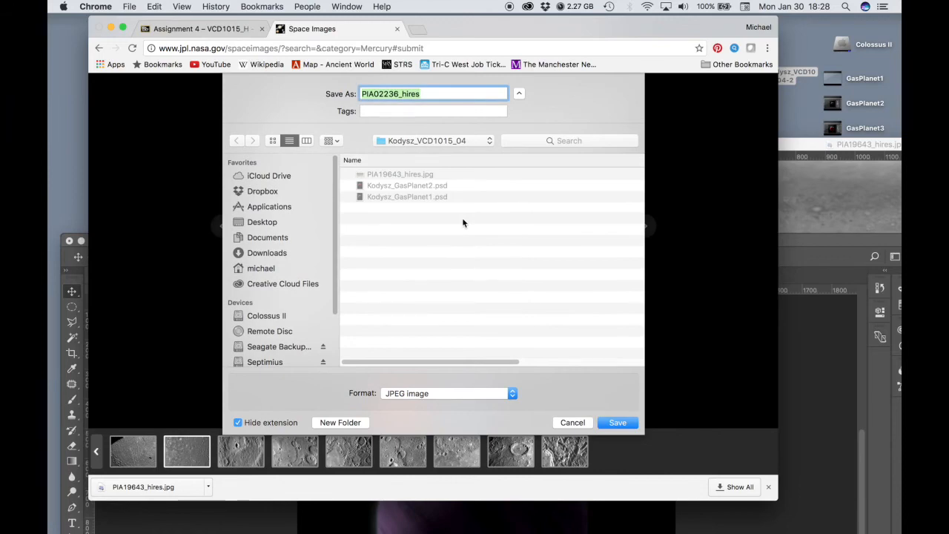
{"action": "left_click", "coordinate": [618, 424]}
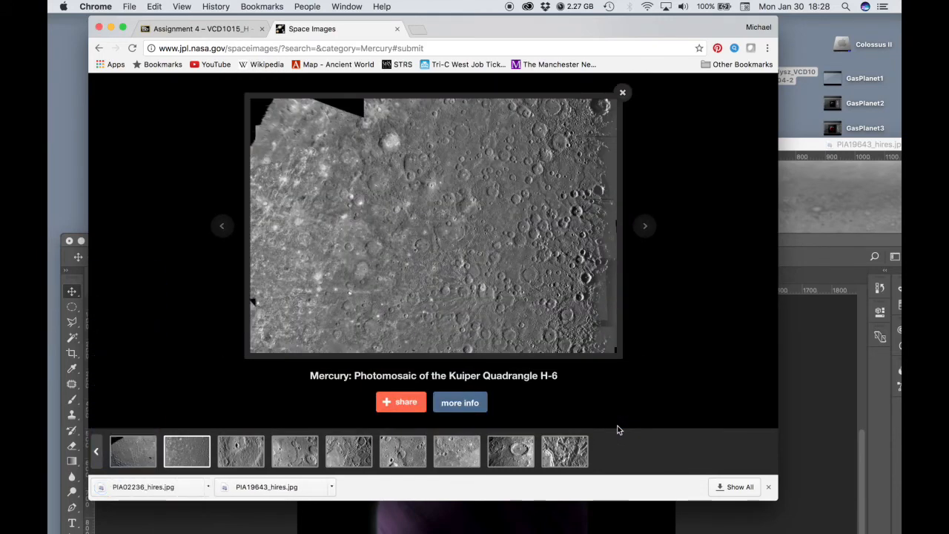
- Return to Photoshop and save the gas planet file under a new name ending in RockyPlanet1.psd, with Maximize Compatibility on
{"action": "left_click", "coordinate": [816, 339]}
{"action": "left_click_drag", "start_coordinate": [618, 245], "coordinate": [603, 9]}
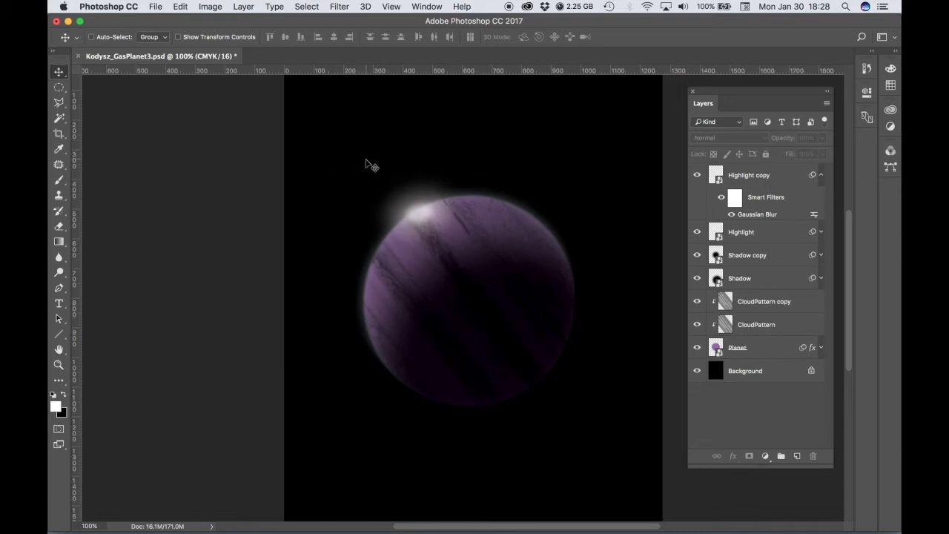
{"action": "left_click", "coordinate": [155, 6]}
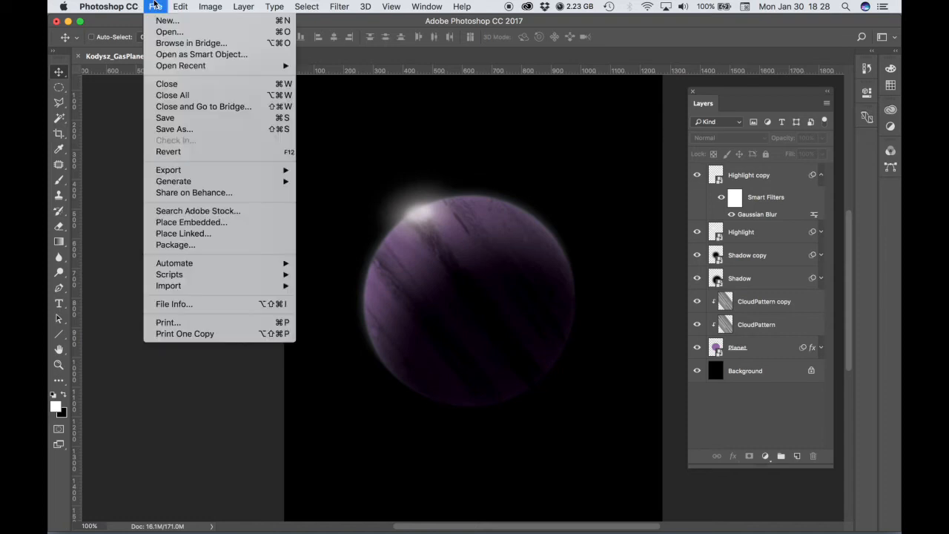
{"action": "left_click", "coordinate": [175, 129]}
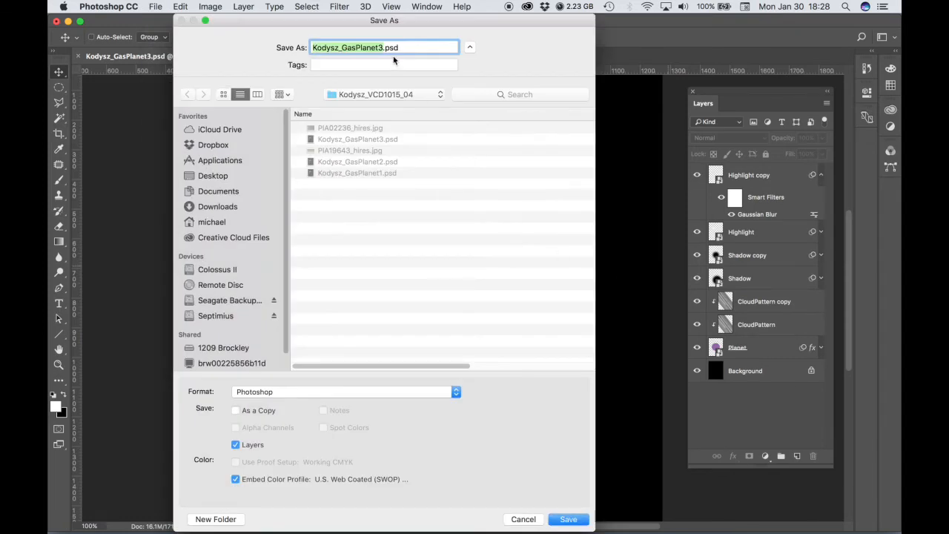
{"action": "left_click", "coordinate": [381, 47]}
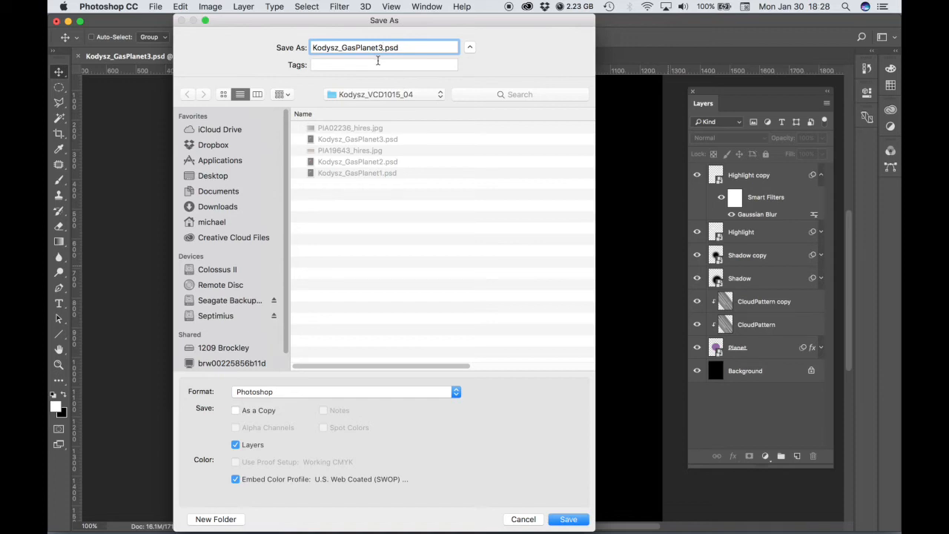
{"action": "key", "text": "BackSpace"}
{"action": "type", "text": "1"}
{"action": "left_click_drag", "start_coordinate": [356, 47], "coordinate": [347, 49]}
{"action": "type", "text": "Rocky"}
{"action": "left_click", "coordinate": [569, 522]}
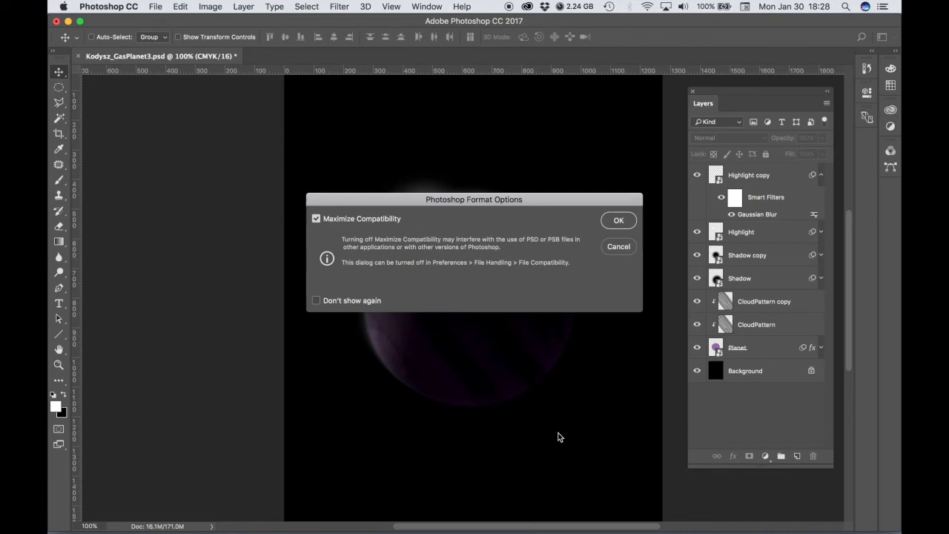
{"action": "left_click", "coordinate": [606, 223]}
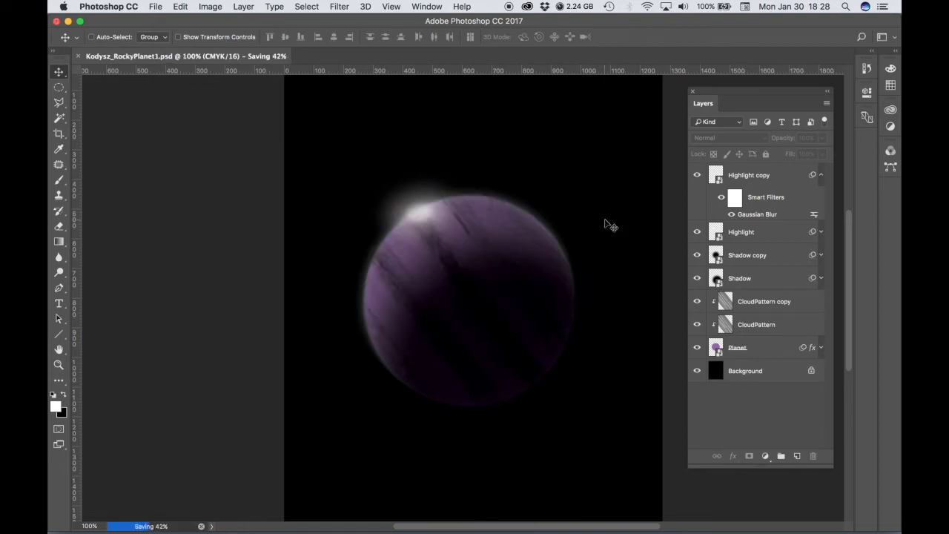
- Open PIA02236_hires.jpg and float it in its own window over the planet document
{"action": "left_click", "coordinate": [157, 6]}
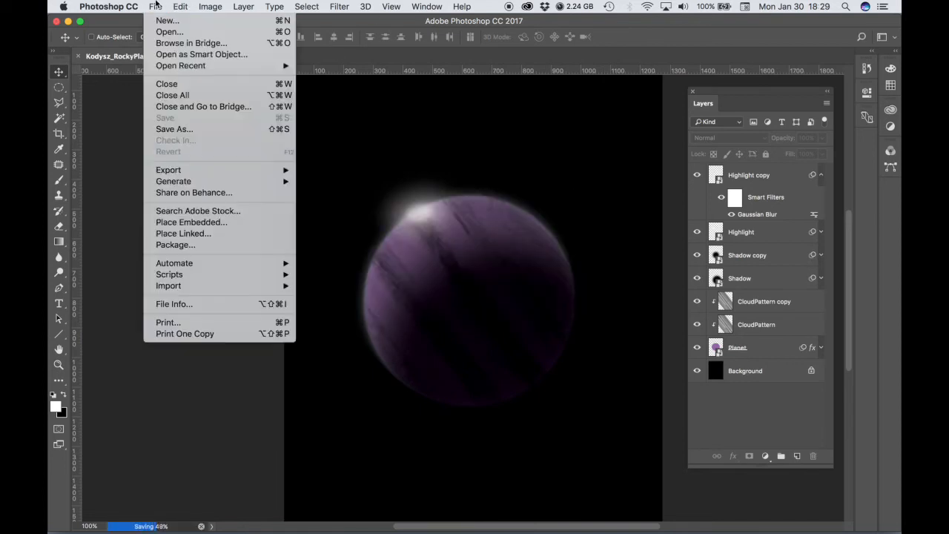
{"action": "left_click", "coordinate": [168, 32]}
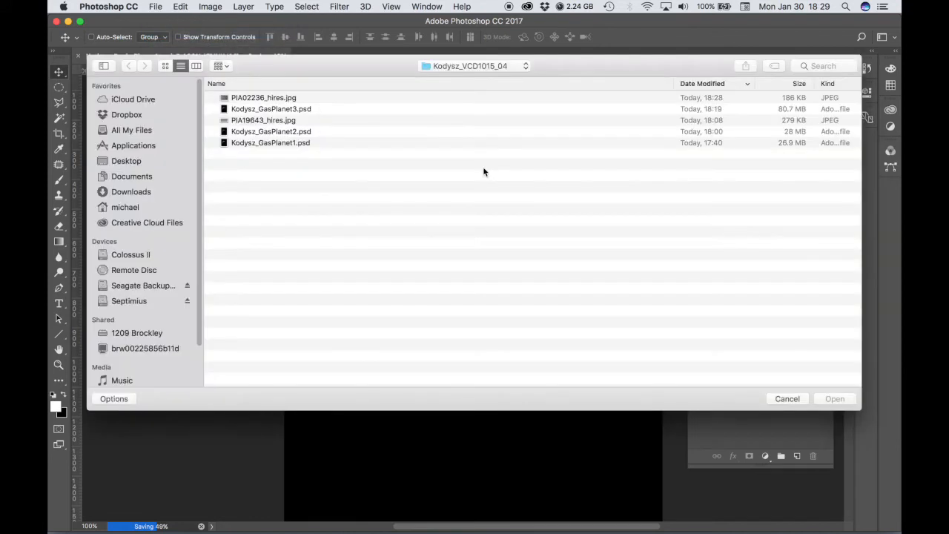
{"action": "left_click", "coordinate": [196, 66]}
{"action": "left_click", "coordinate": [234, 117]}
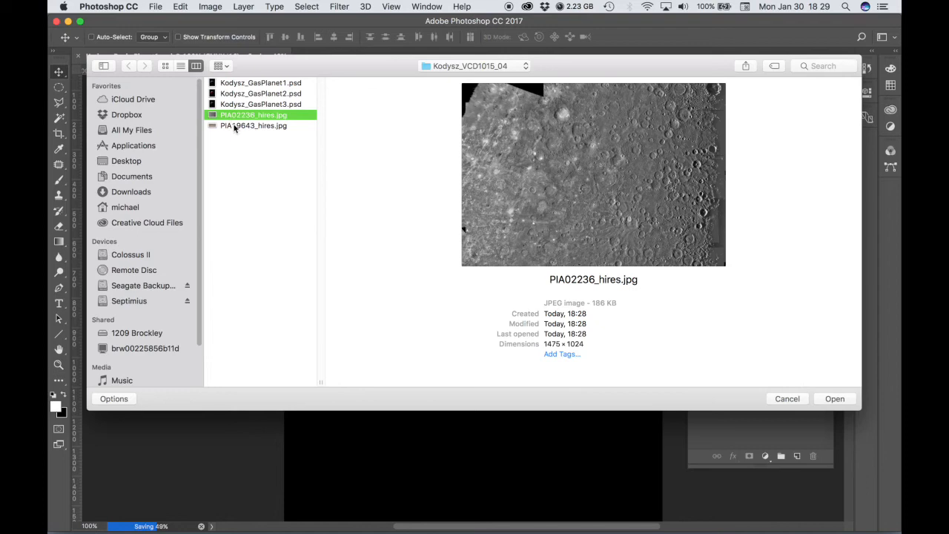
{"action": "key", "text": "Return"}
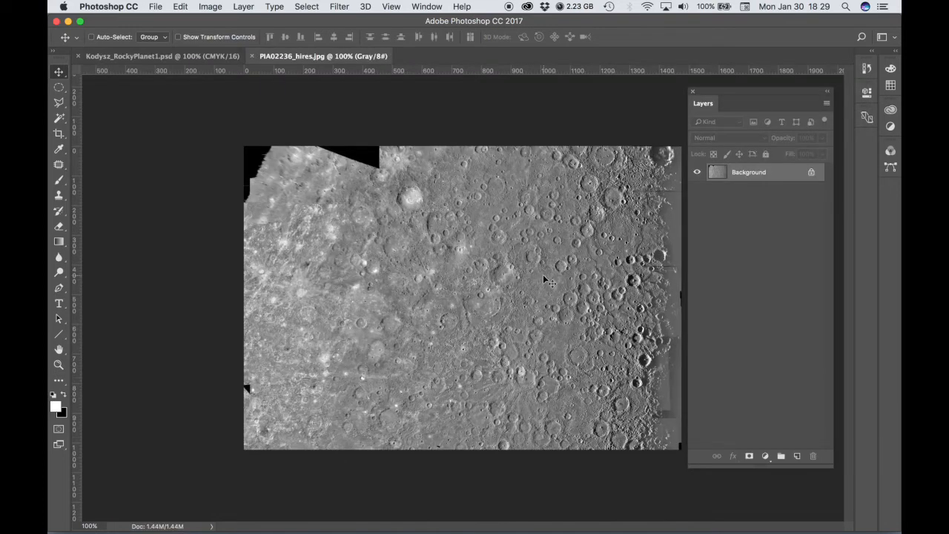
{"action": "left_click_drag", "start_coordinate": [282, 58], "coordinate": [404, 136]}
{"action": "left_click_drag", "start_coordinate": [465, 136], "coordinate": [328, 118]}
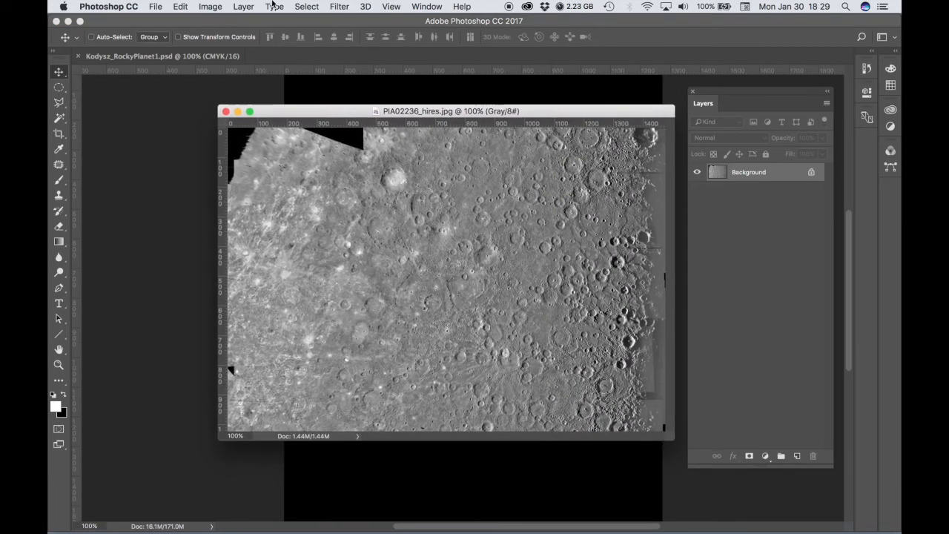
{"action": "left_click", "coordinate": [213, 6]}
{"action": "mouse_move", "coordinate": [215, 20]}
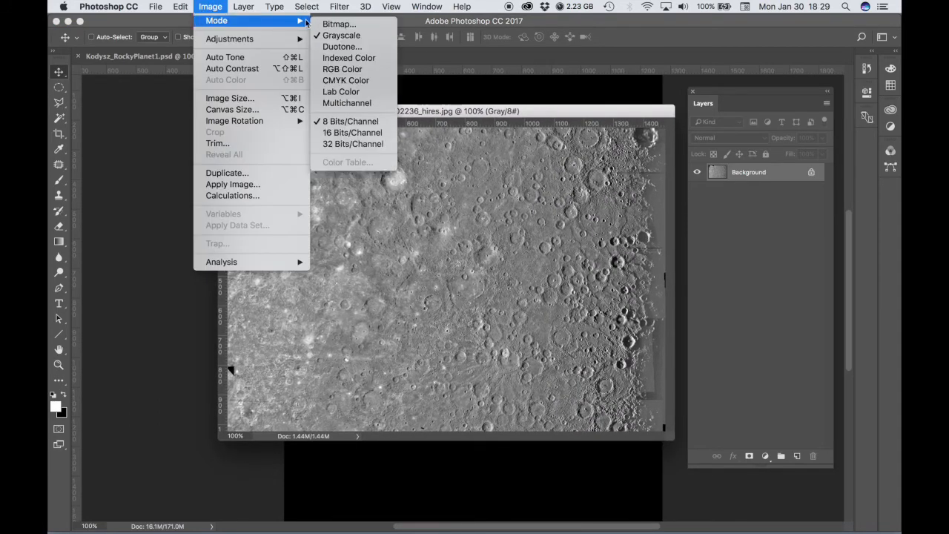
{"action": "left_click", "coordinate": [216, 5]}
- Copy the crater image into the RockyPlanet1 document as a new layer, accepting the bit depth difference, and position it over the planet
{"action": "left_click_drag", "start_coordinate": [277, 110], "coordinate": [495, 143]}
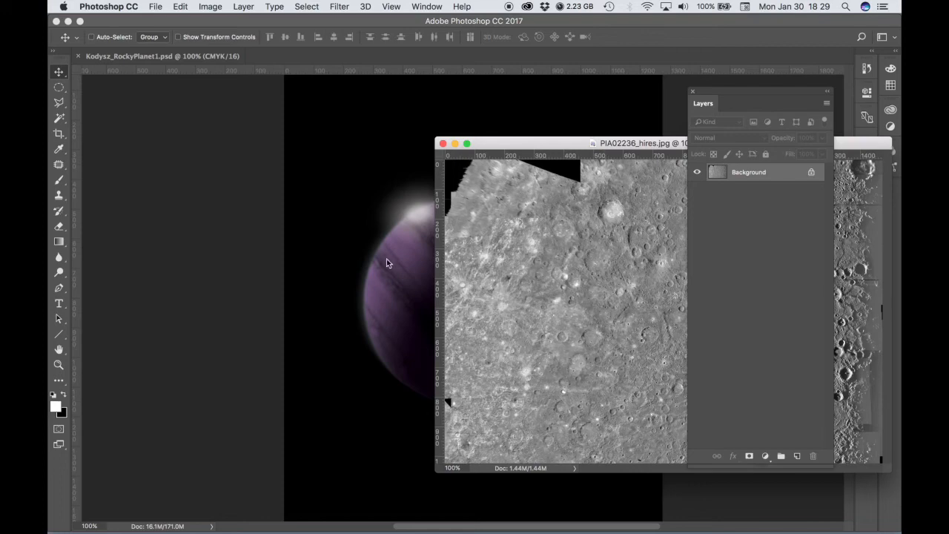
{"action": "left_click_drag", "start_coordinate": [379, 258], "coordinate": [379, 258]}
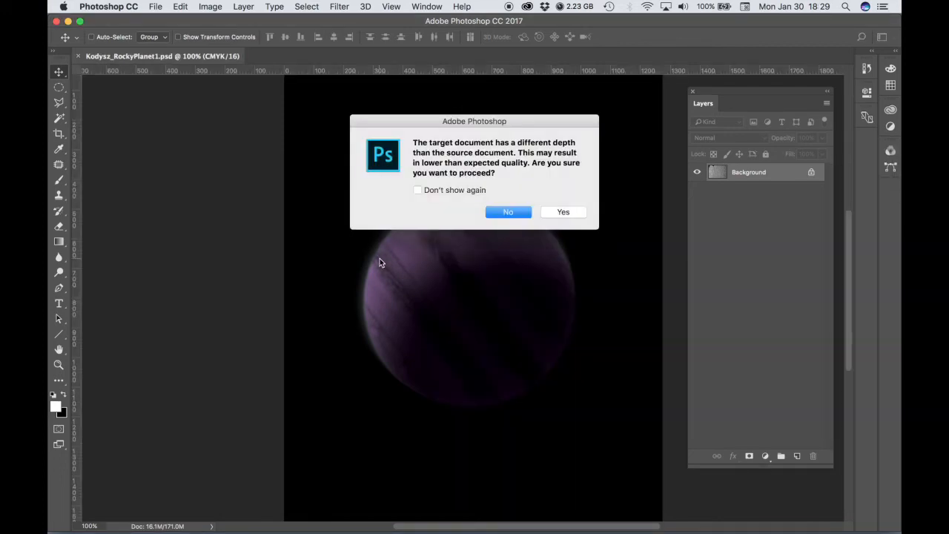
{"action": "left_click", "coordinate": [561, 214]}
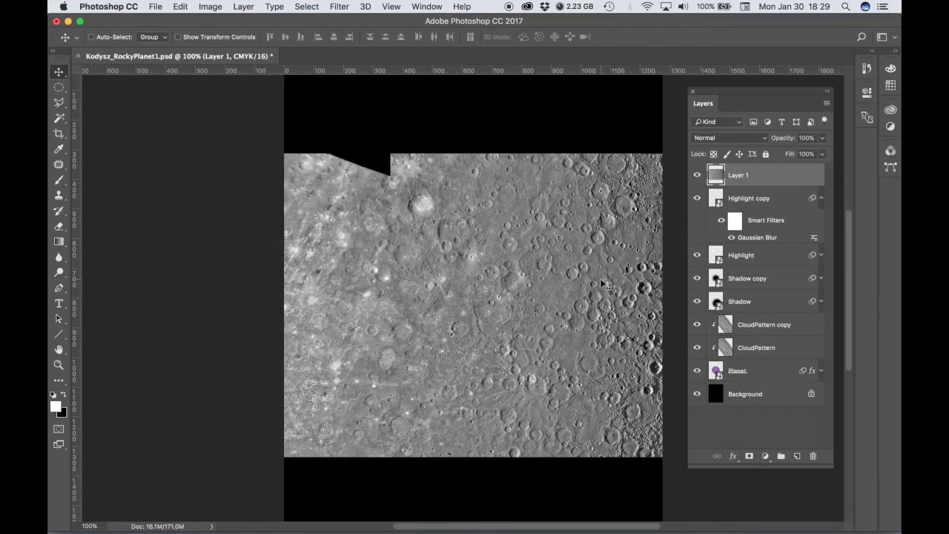
{"action": "left_click_drag", "start_coordinate": [585, 261], "coordinate": [575, 255]}
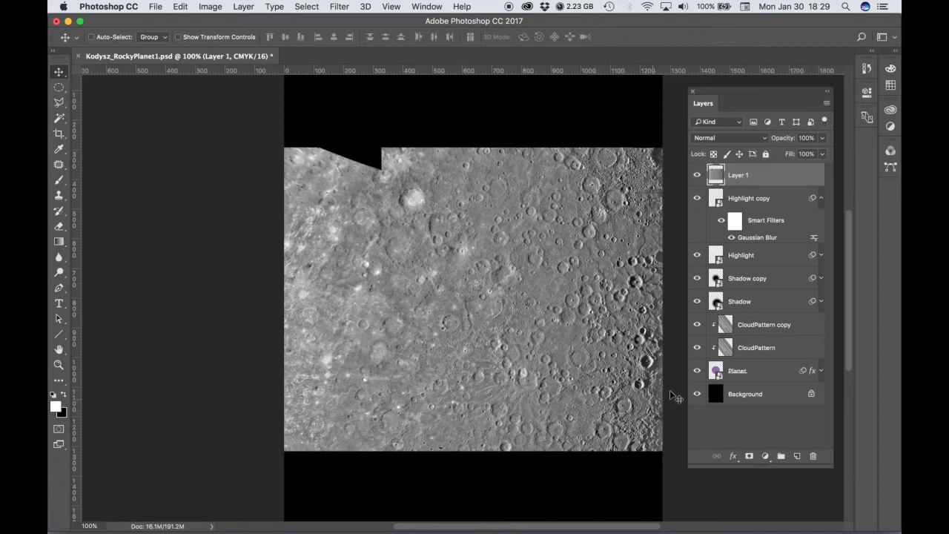
- Rename the crater image layer to Craters and place it directly above the Planet layer, clipped to the planet
{"action": "double_click", "coordinate": [737, 175]}
{"action": "type", "text": "Craters"}
{"action": "key", "text": "Return"}
{"action": "left_click_drag", "start_coordinate": [765, 175], "coordinate": [760, 360]}
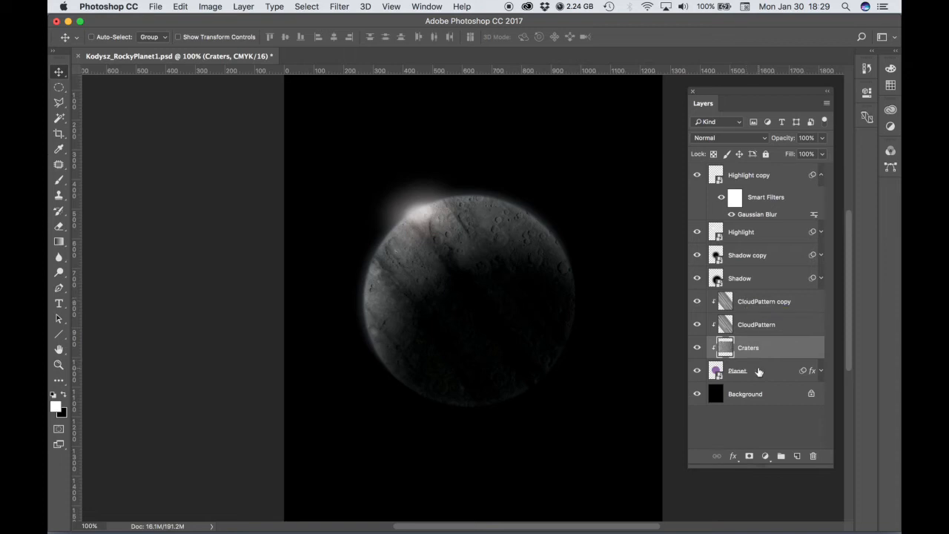
- Delete the CloudPattern and CloudPattern copy layers
{"action": "left_click", "coordinate": [749, 304]}
{"action": "left_click", "coordinate": [751, 324], "text": "shift"}
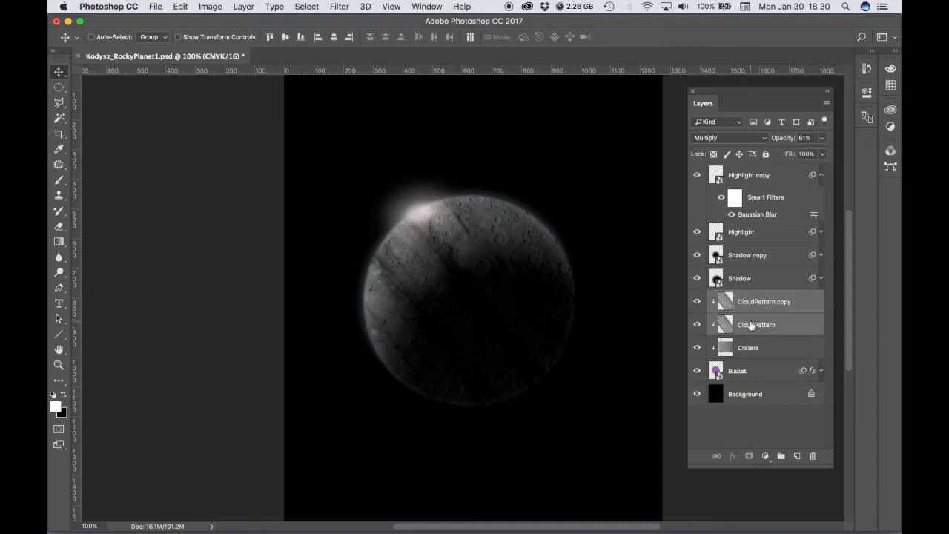
{"action": "left_click_drag", "start_coordinate": [752, 320], "coordinate": [813, 456]}
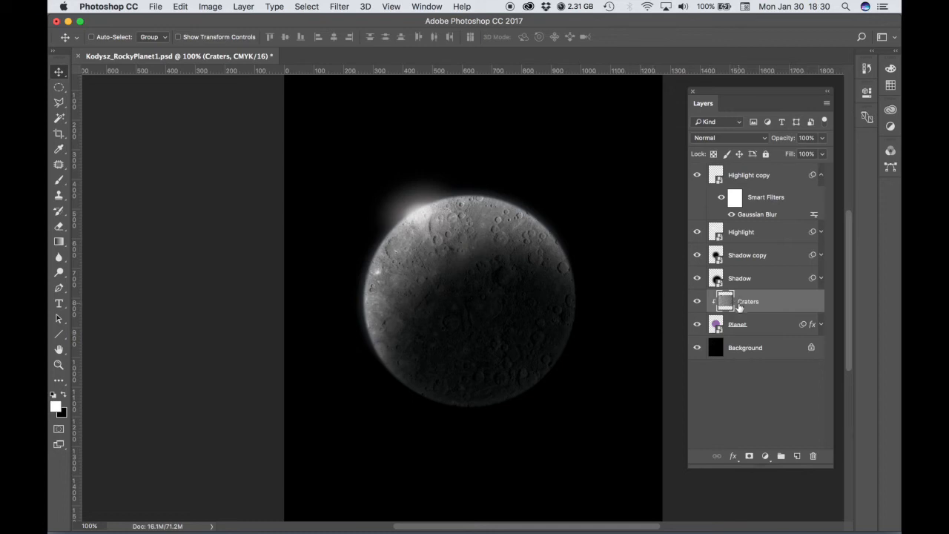
- Set the Craters layer's blend mode to Multiply and expand the Planet layer's list of effects
{"action": "left_click", "coordinate": [710, 141]}
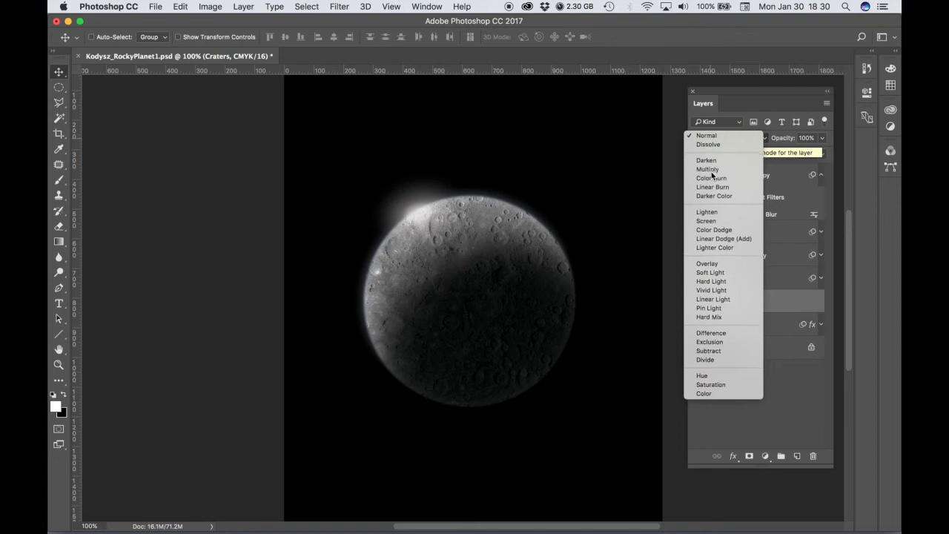
{"action": "left_click", "coordinate": [709, 171]}
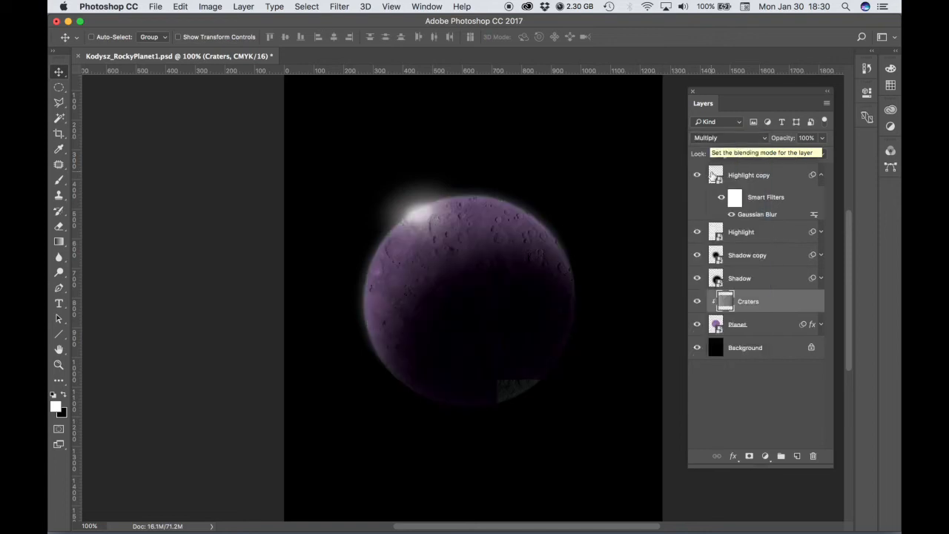
{"action": "left_click", "coordinate": [820, 325]}
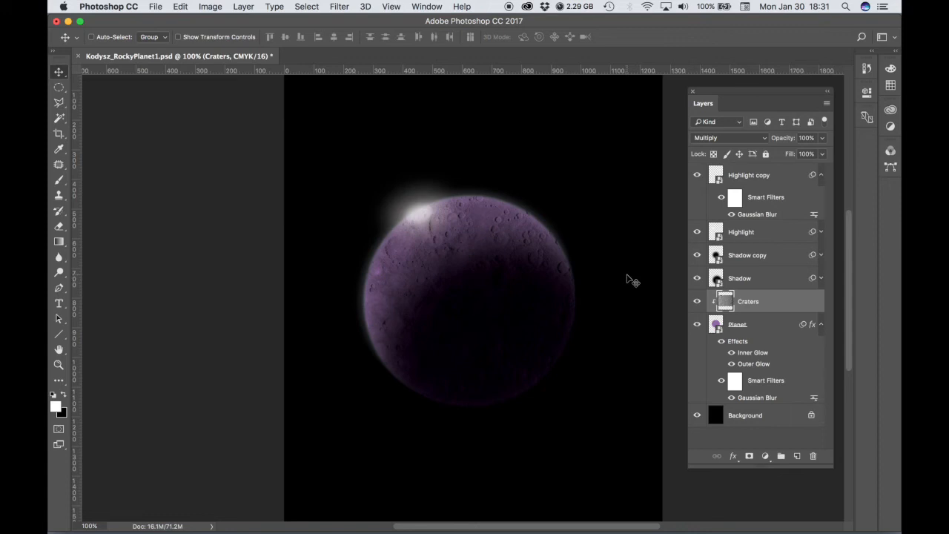
- Apply the Spherize filter to the Craters layer with an amount of 100% in Normal mode
{"action": "left_click", "coordinate": [338, 6]}
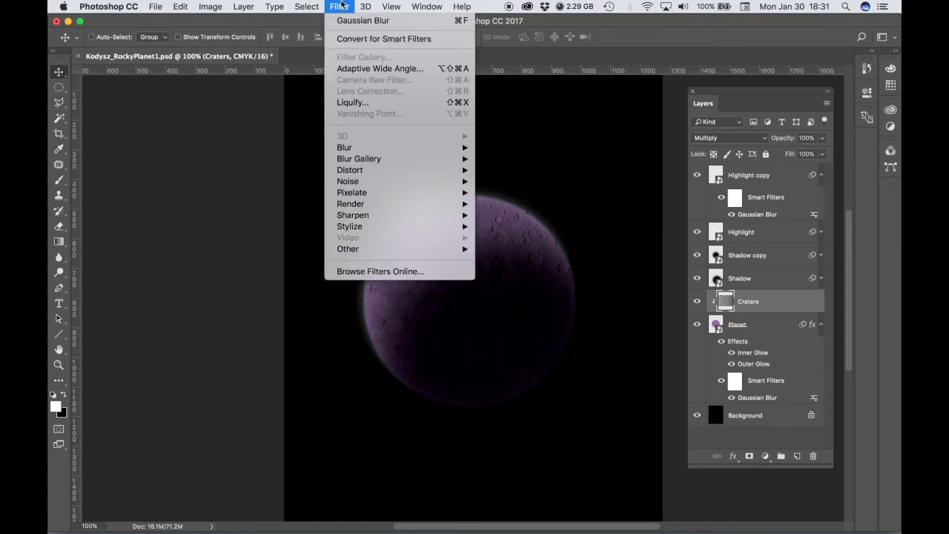
{"action": "mouse_move", "coordinate": [348, 172]}
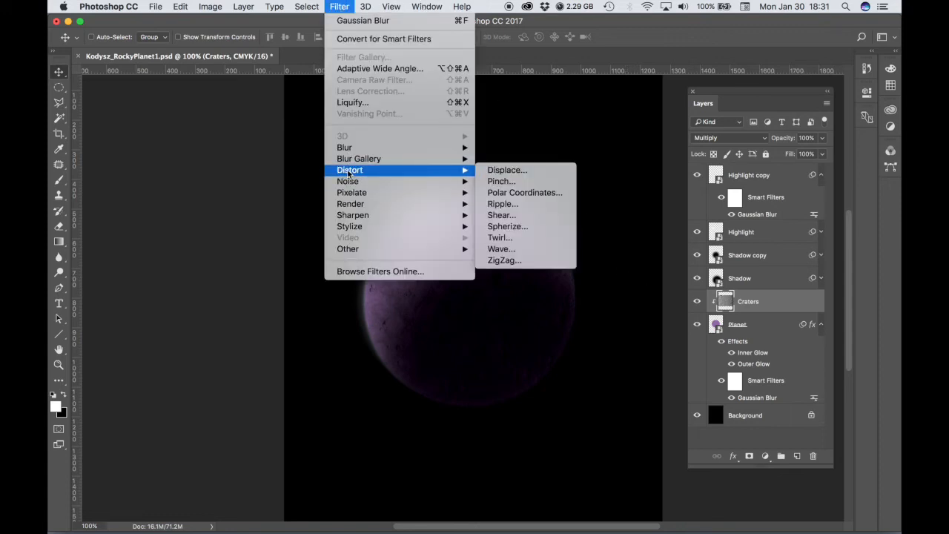
{"action": "left_click", "coordinate": [507, 226]}
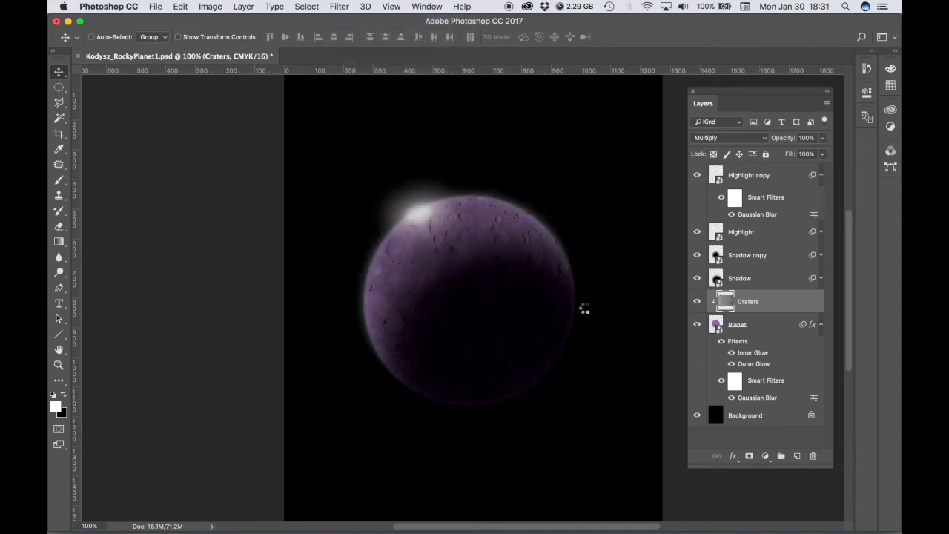
{"action": "left_click_drag", "start_coordinate": [532, 231], "coordinate": [283, 126]}
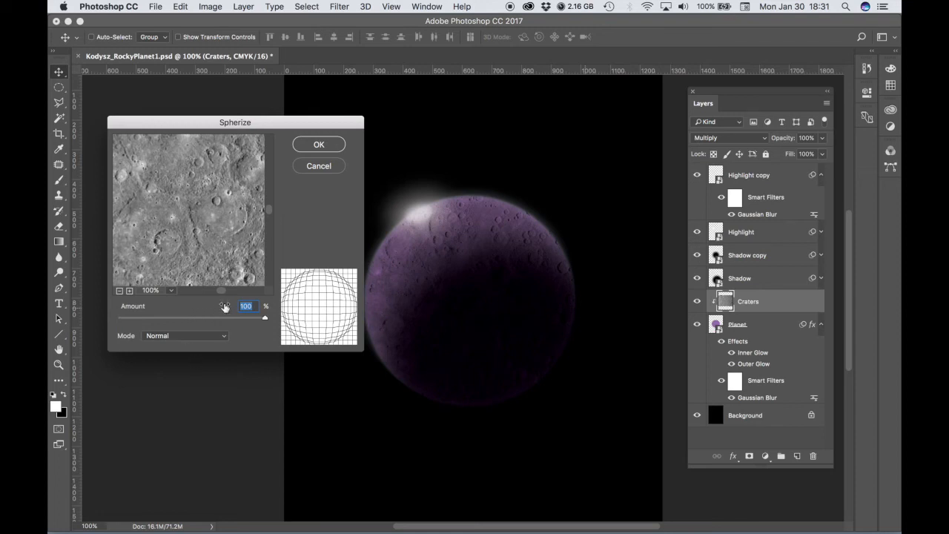
{"action": "left_click", "coordinate": [329, 145]}
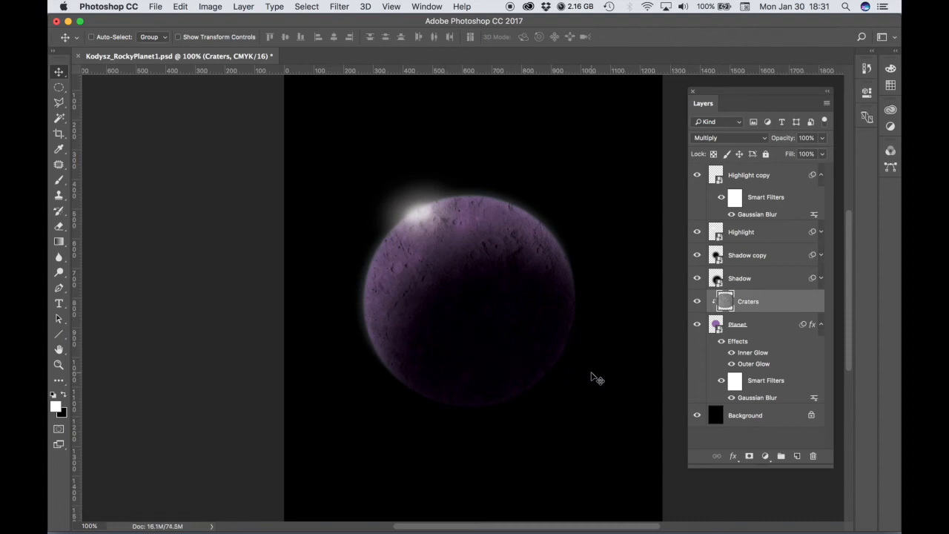
- Scale the Craters layer down to about 54% with Free Transform so its edges sit just outside the planet
{"action": "key", "text": "super+t"}
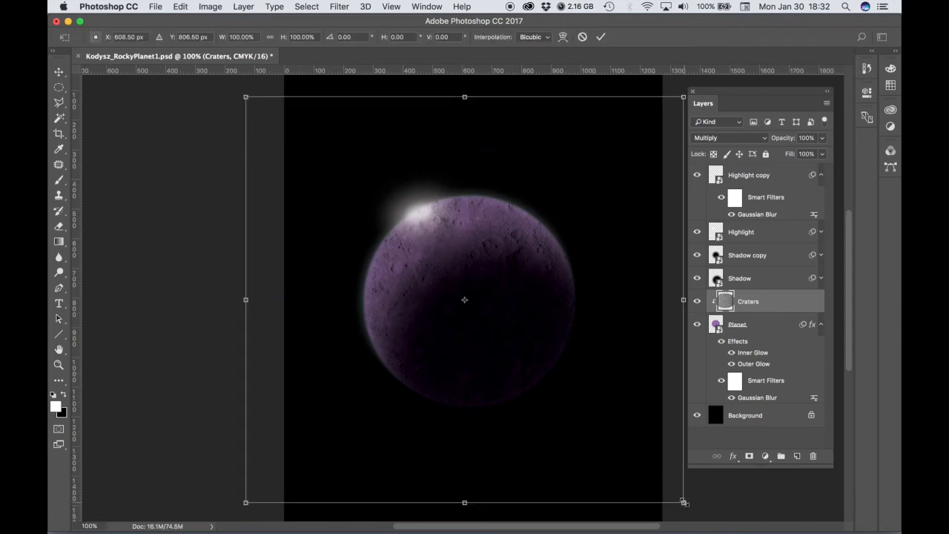
{"action": "left_click_drag", "start_coordinate": [683, 502], "coordinate": [592, 427]}
{"action": "left_click_drag", "start_coordinate": [326, 172], "coordinate": [339, 190]}
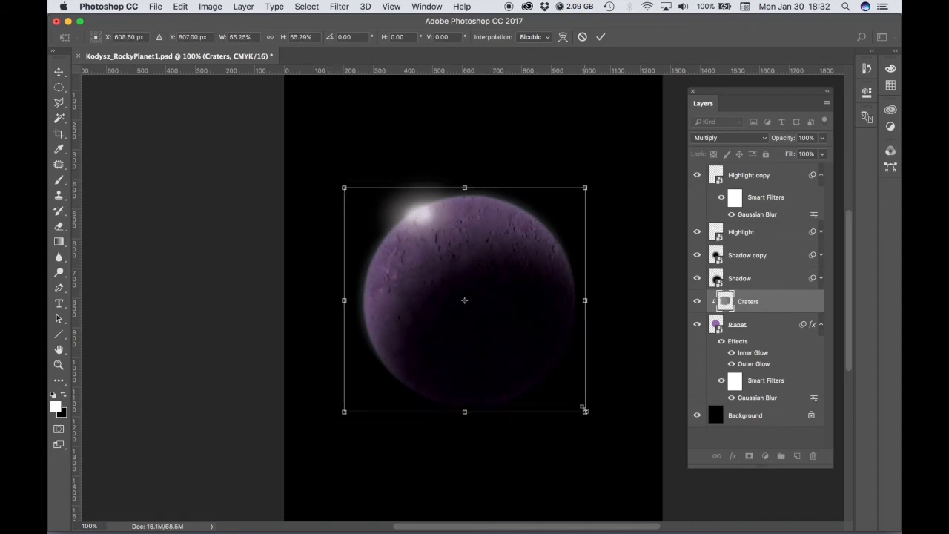
{"action": "left_click_drag", "start_coordinate": [587, 414], "coordinate": [585, 411]}
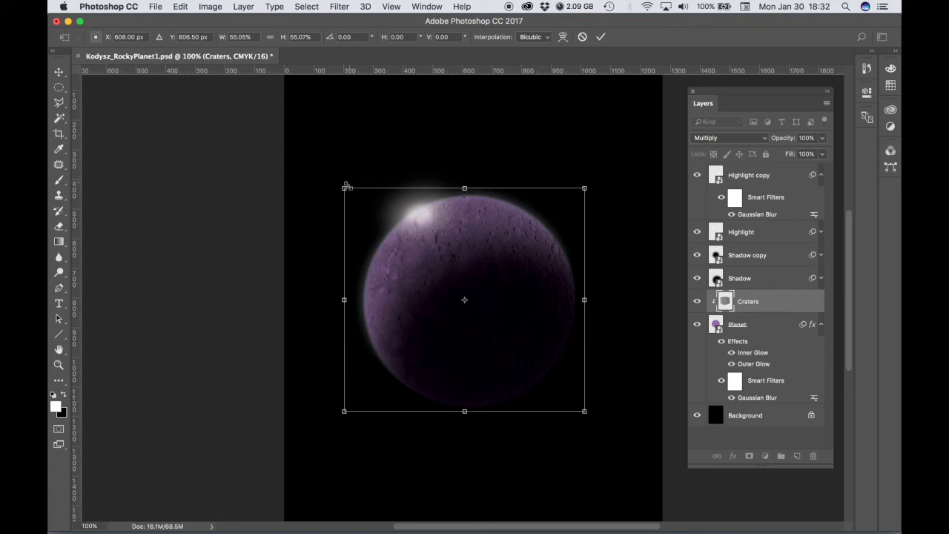
{"action": "left_click_drag", "start_coordinate": [346, 187], "coordinate": [345, 190]}
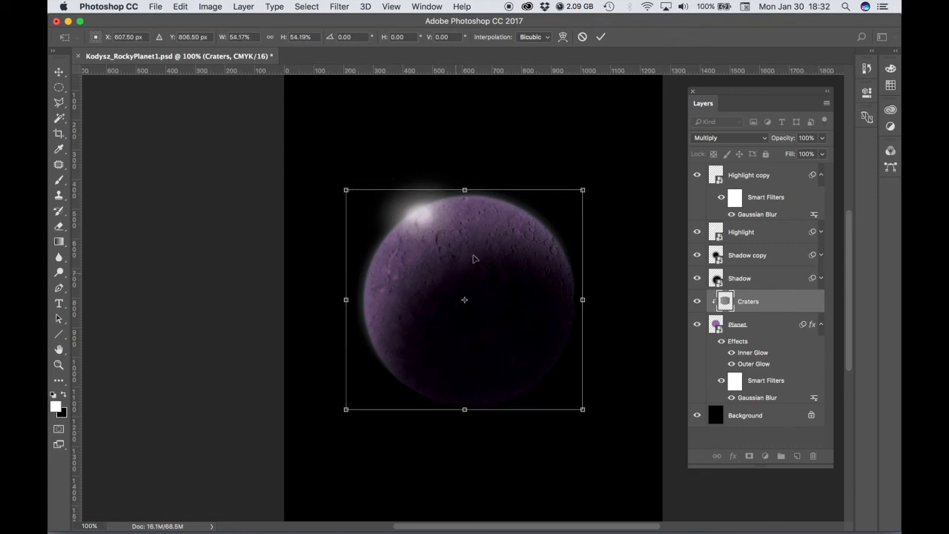
{"action": "key", "text": "Return"}
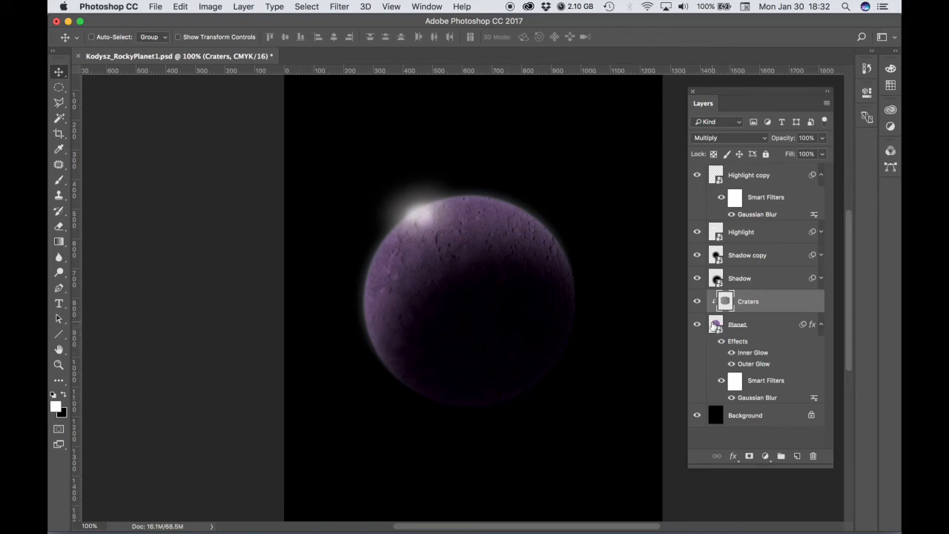
- Open the Planet smart object, fill its circle with the yellow color #ded466, and close it with the changes saved
{"action": "left_click", "coordinate": [758, 324]}
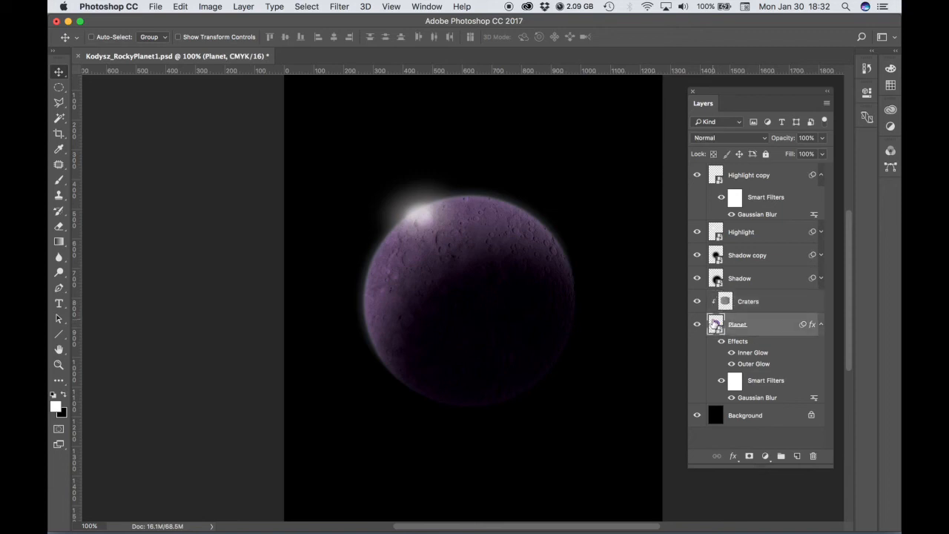
{"action": "double_click", "coordinate": [714, 323]}
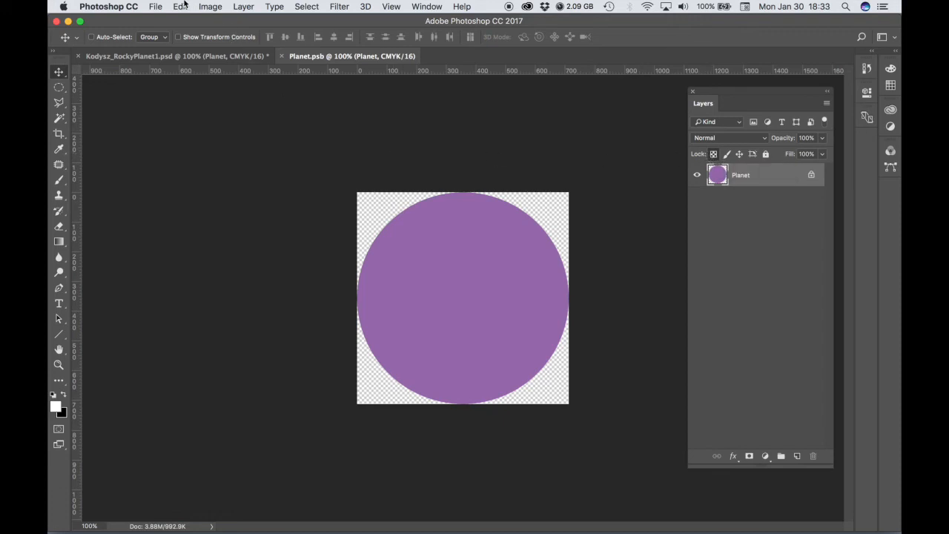
{"action": "left_click", "coordinate": [185, 6]}
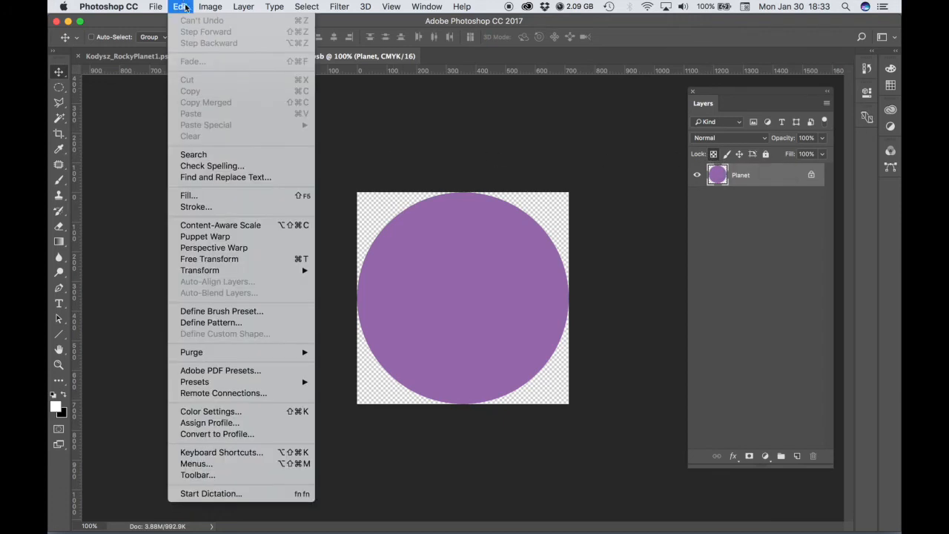
{"action": "left_click", "coordinate": [204, 195]}
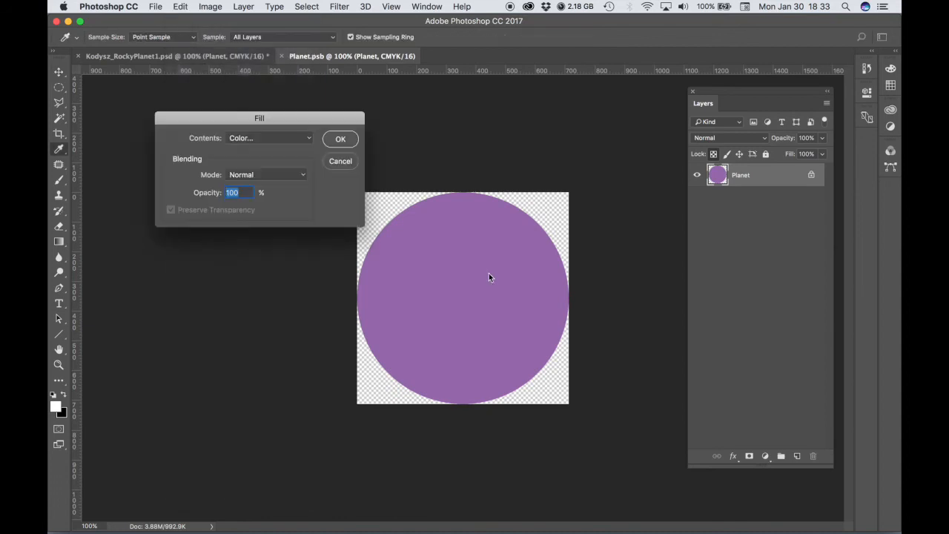
{"action": "left_click", "coordinate": [285, 140]}
{"action": "left_click", "coordinate": [269, 138]}
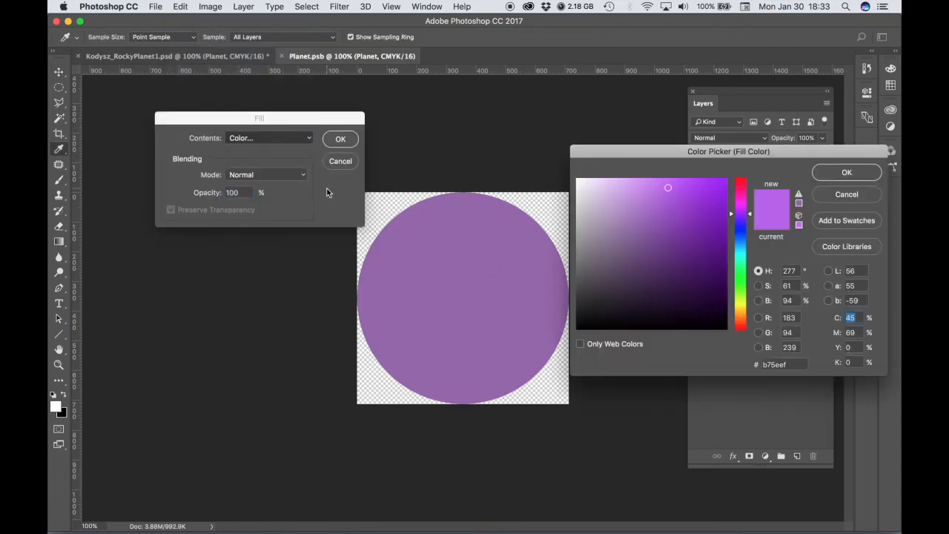
{"action": "left_click_drag", "start_coordinate": [750, 217], "coordinate": [731, 304]}
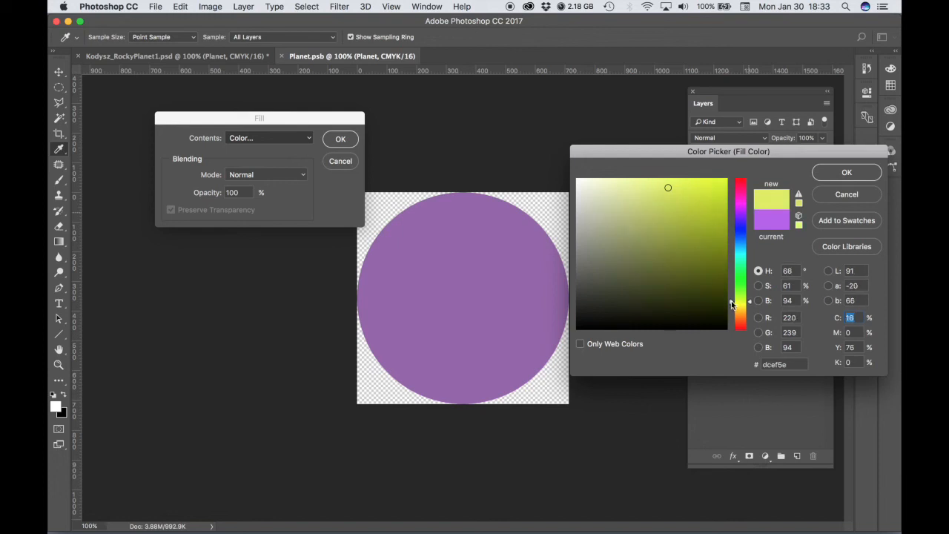
{"action": "mouse_move", "coordinate": [667, 189]}
{"action": "left_mouse_down"}
{"action": "mouse_move", "coordinate": [604, 181]}
{"action": "mouse_move", "coordinate": [631, 199]}
{"action": "left_mouse_up"}
{"action": "left_click_drag", "start_coordinate": [753, 304], "coordinate": [748, 310]}
{"action": "mouse_move", "coordinate": [632, 200]}
{"action": "left_mouse_down"}
{"action": "mouse_move", "coordinate": [665, 193]}
{"action": "mouse_move", "coordinate": [657, 207]}
{"action": "mouse_move", "coordinate": [658, 197]}
{"action": "left_mouse_up"}
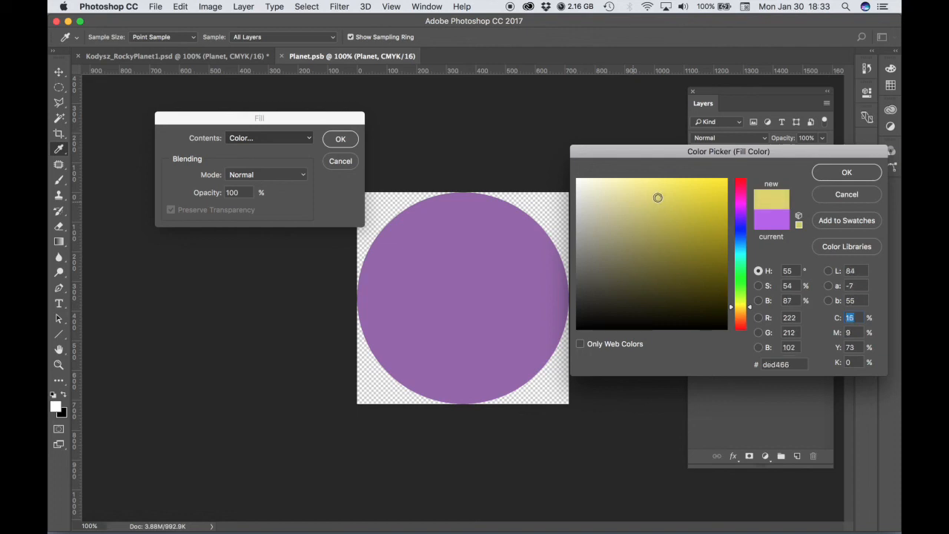
{"action": "left_click", "coordinate": [853, 170]}
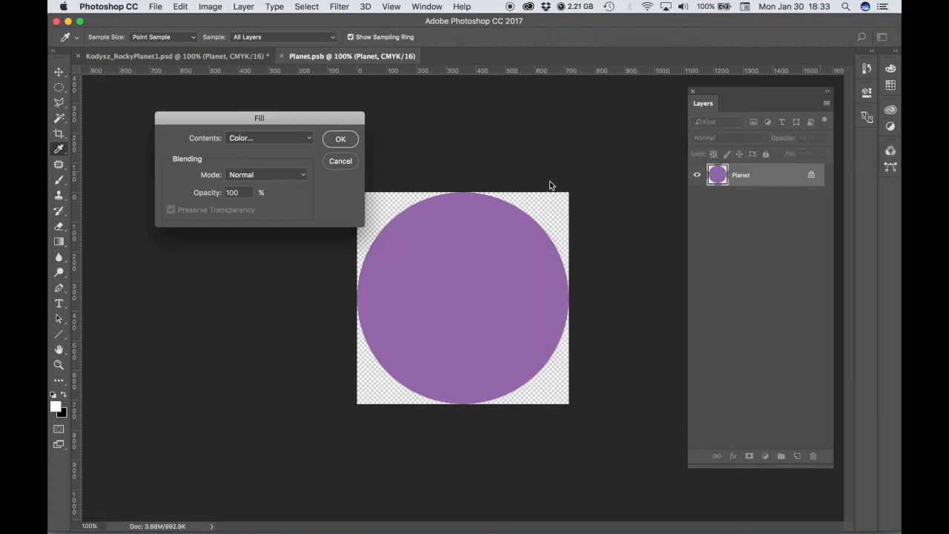
{"action": "left_click", "coordinate": [344, 140]}
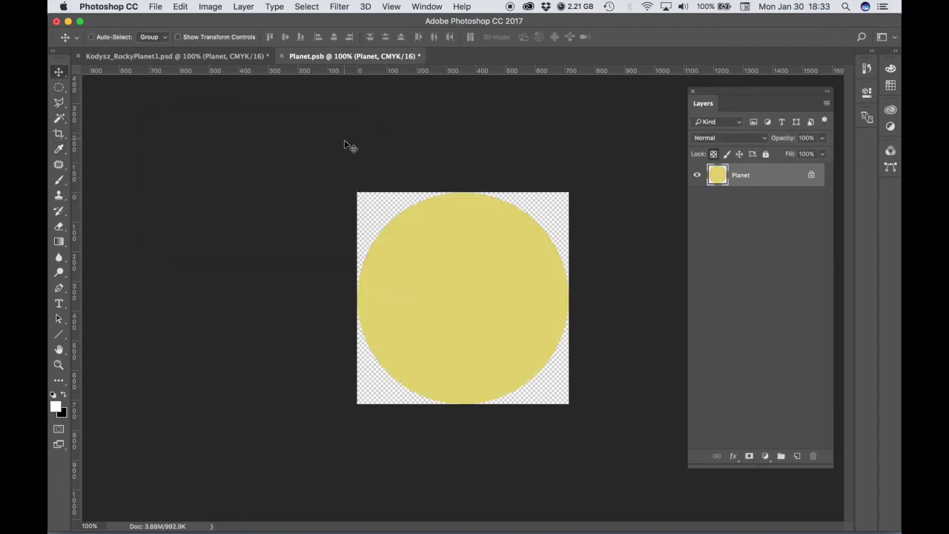
{"action": "left_click", "coordinate": [281, 56]}
{"action": "left_click", "coordinate": [572, 194]}
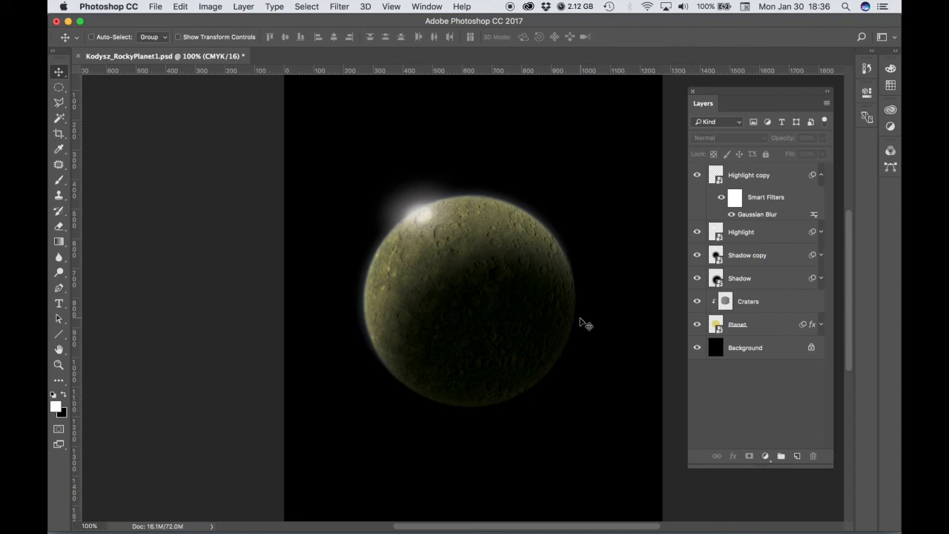
- Change the Planet layer's Outer Glow color to the pale yellow #fafbe9
{"action": "left_click", "coordinate": [821, 325]}
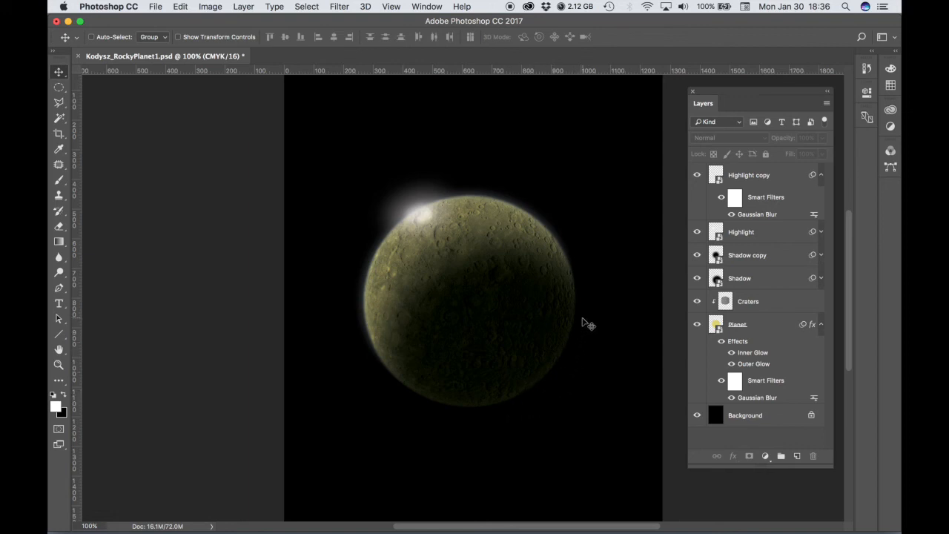
{"action": "double_click", "coordinate": [766, 366]}
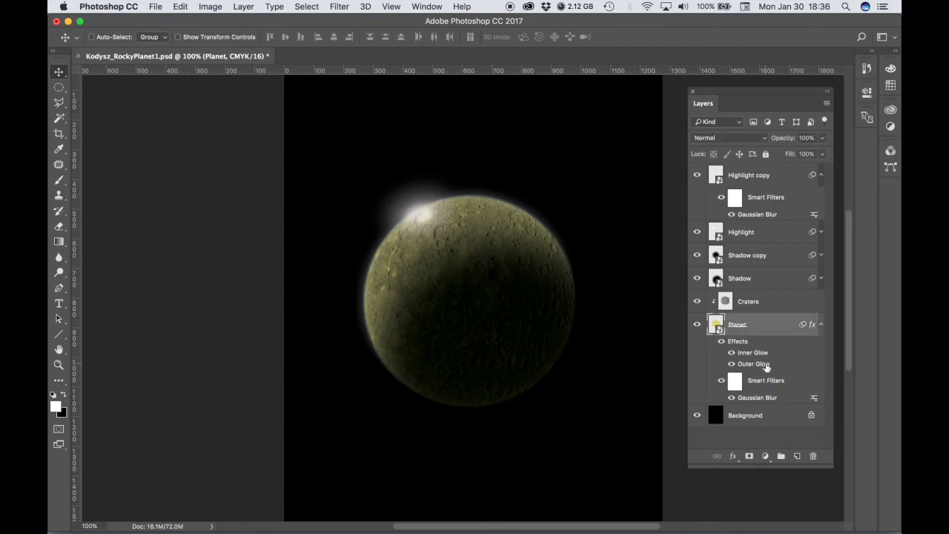
{"action": "left_click_drag", "start_coordinate": [515, 122], "coordinate": [745, 177]}
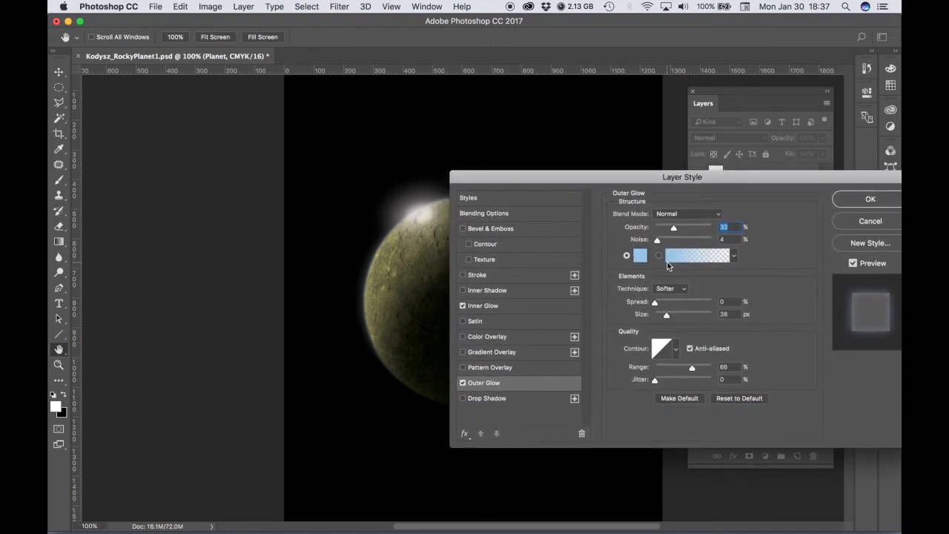
{"action": "left_click_drag", "start_coordinate": [618, 175], "coordinate": [670, 176]}
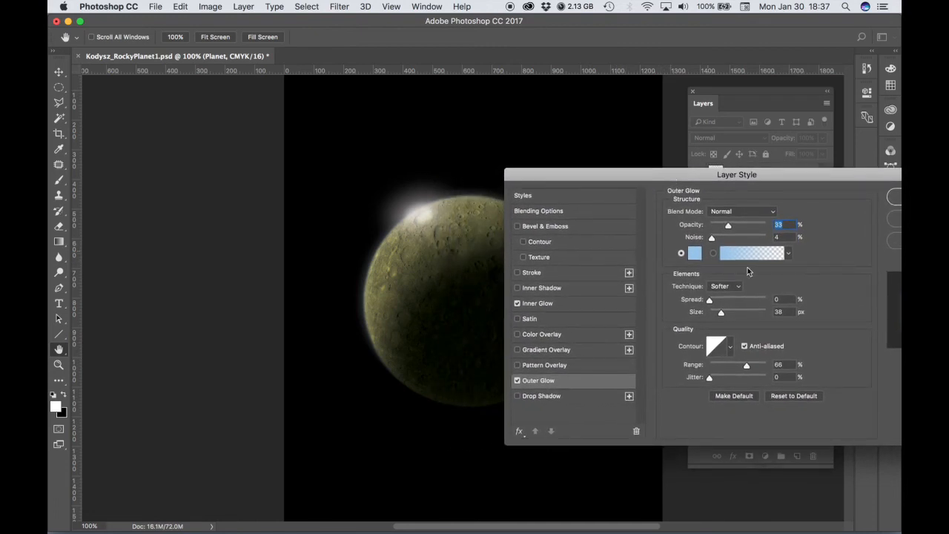
{"action": "left_click", "coordinate": [694, 253]}
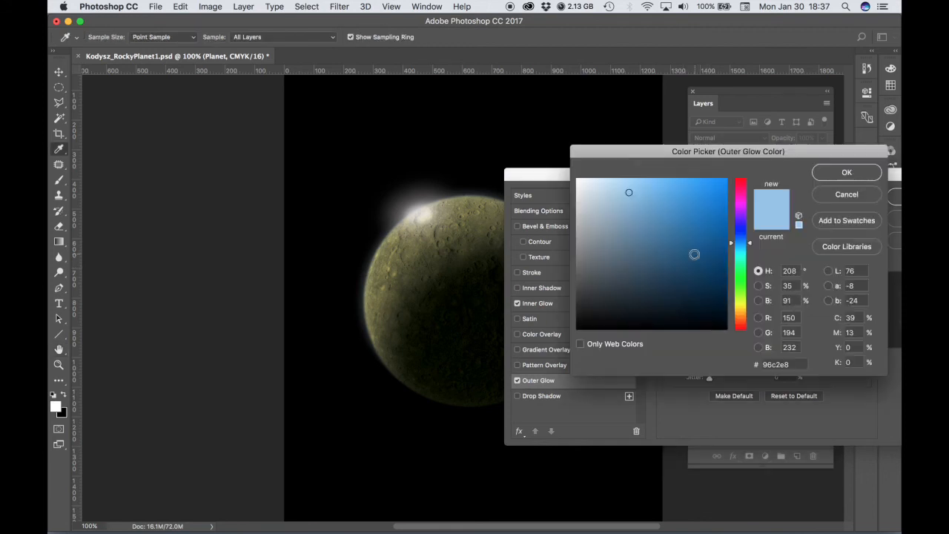
{"action": "left_click", "coordinate": [744, 304]}
{"action": "left_click_drag", "start_coordinate": [627, 192], "coordinate": [588, 181]}
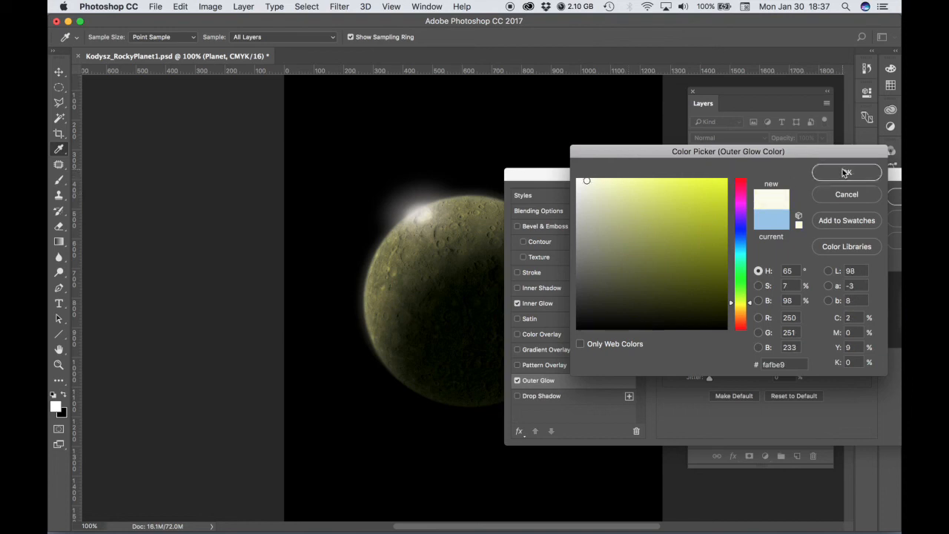
{"action": "left_click", "coordinate": [845, 172]}
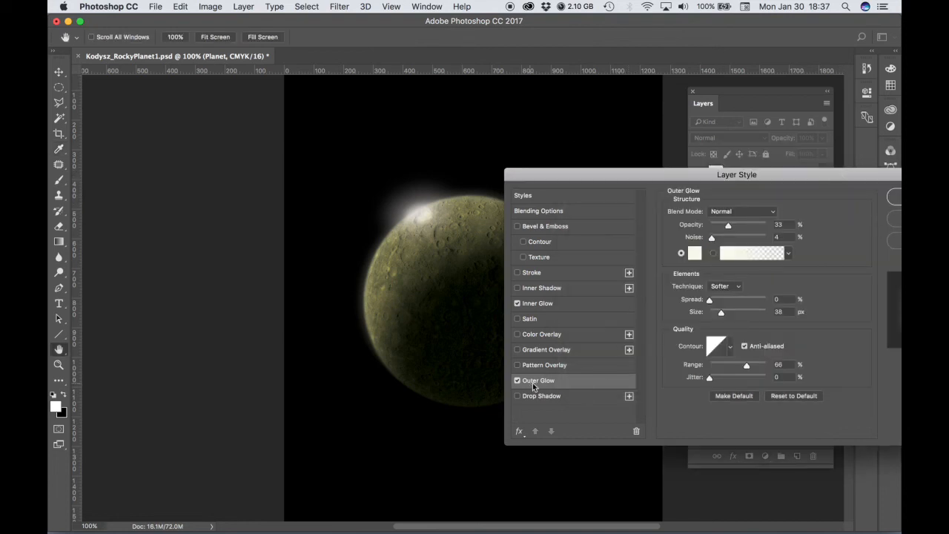
- Change the Planet layer's Inner Glow color to the light yellow #faf6c9 and apply the layer style
{"action": "left_click", "coordinate": [537, 308]}
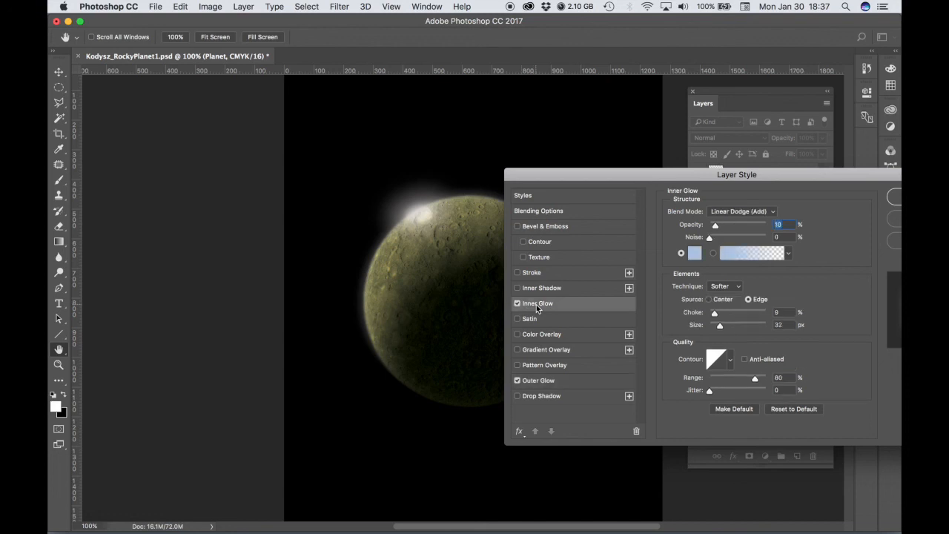
{"action": "left_click", "coordinate": [694, 253]}
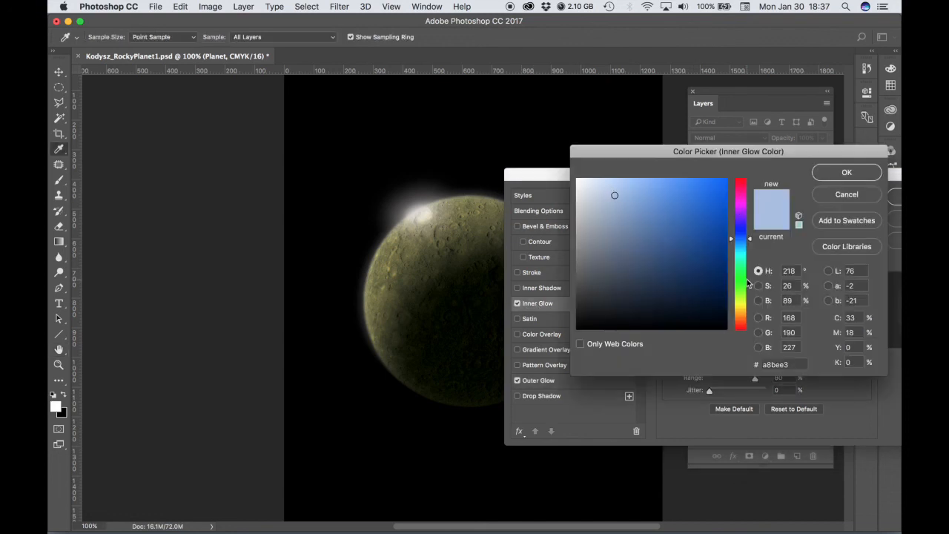
{"action": "left_click", "coordinate": [742, 307]}
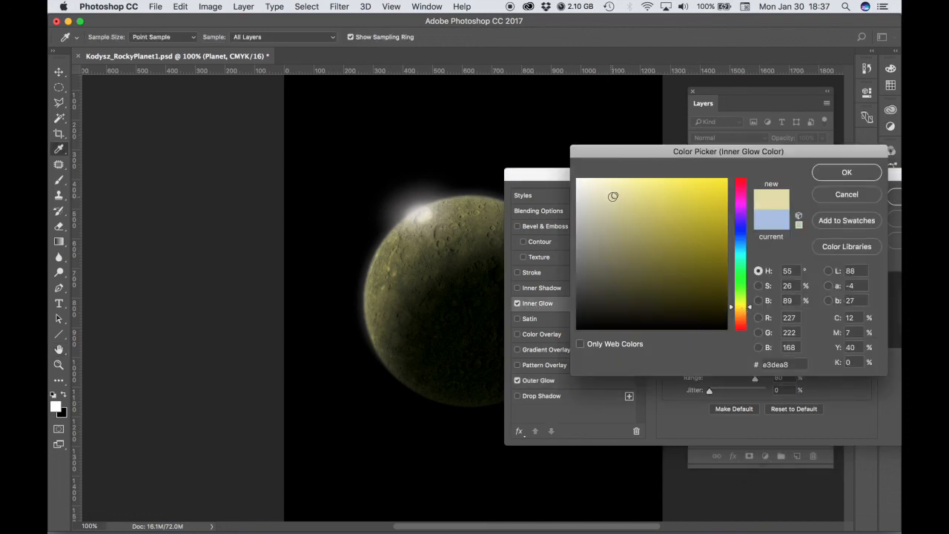
{"action": "left_click", "coordinate": [620, 182]}
{"action": "left_click_drag", "start_coordinate": [619, 182], "coordinate": [605, 181]}
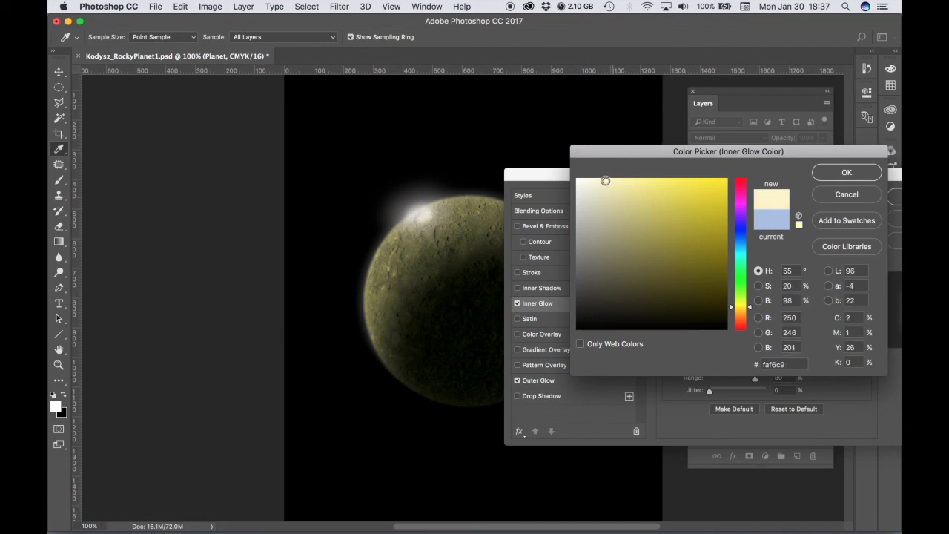
{"action": "left_click_drag", "start_coordinate": [669, 147], "coordinate": [643, 156]}
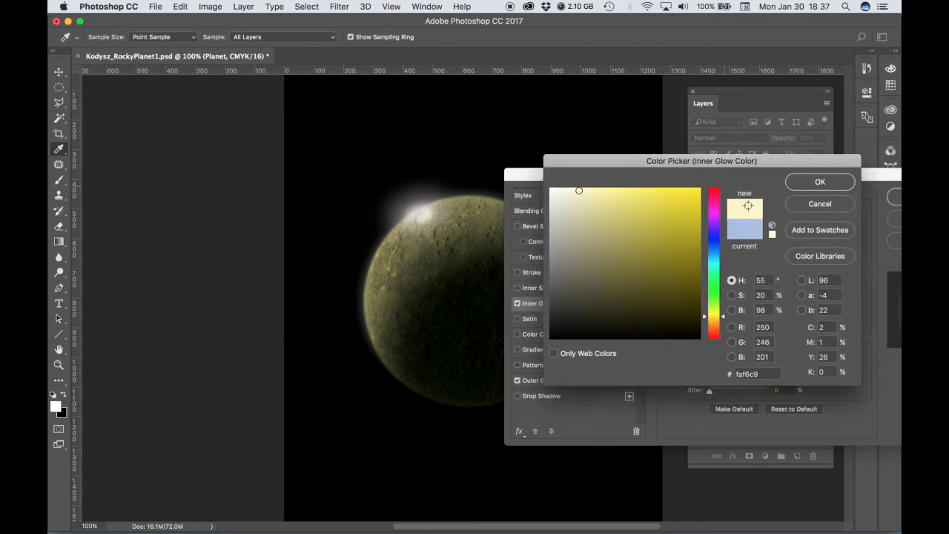
{"action": "left_click", "coordinate": [838, 183]}
{"action": "left_click_drag", "start_coordinate": [891, 171], "coordinate": [688, 255]}
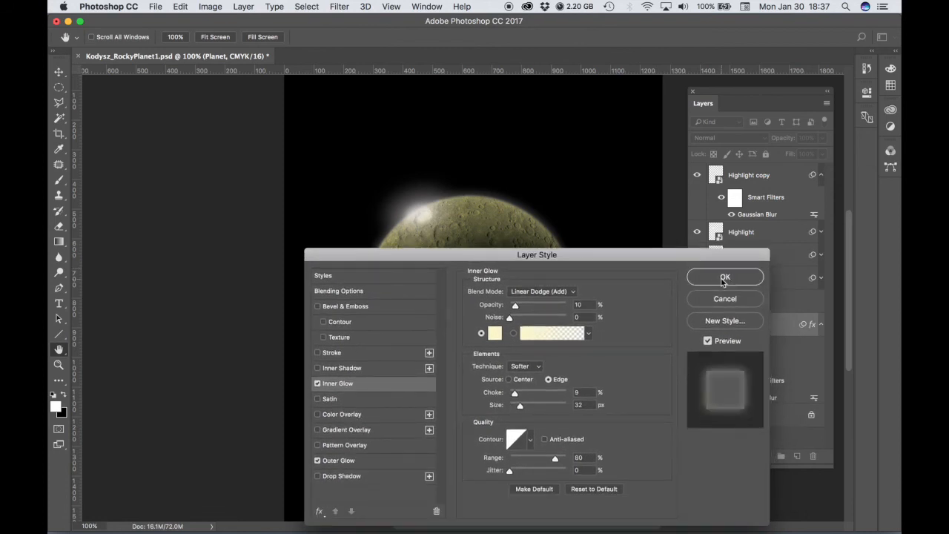
{"action": "left_click", "coordinate": [724, 277]}
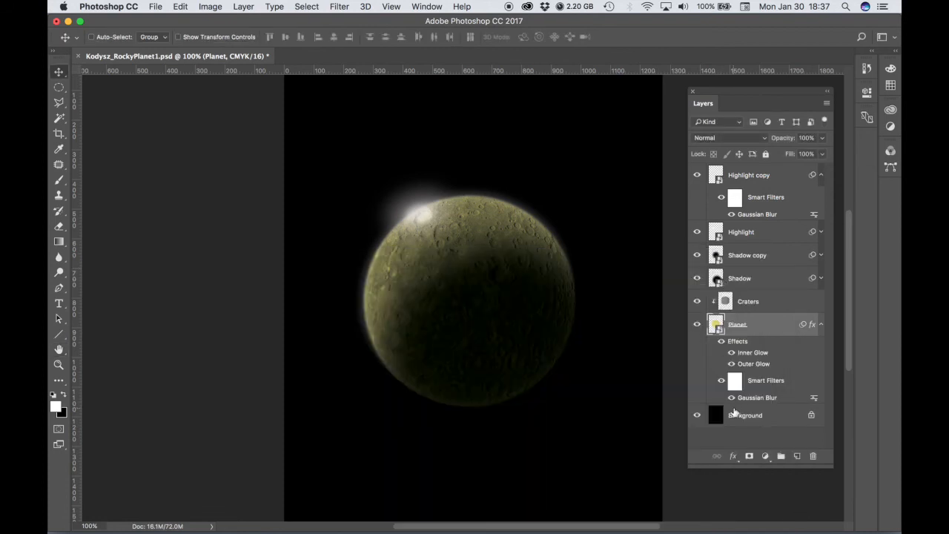
- Strengthen the Planet layer's Inner Glow by setting its opacity to 16%, size to 49 px and range to 82%
{"action": "double_click", "coordinate": [756, 354]}
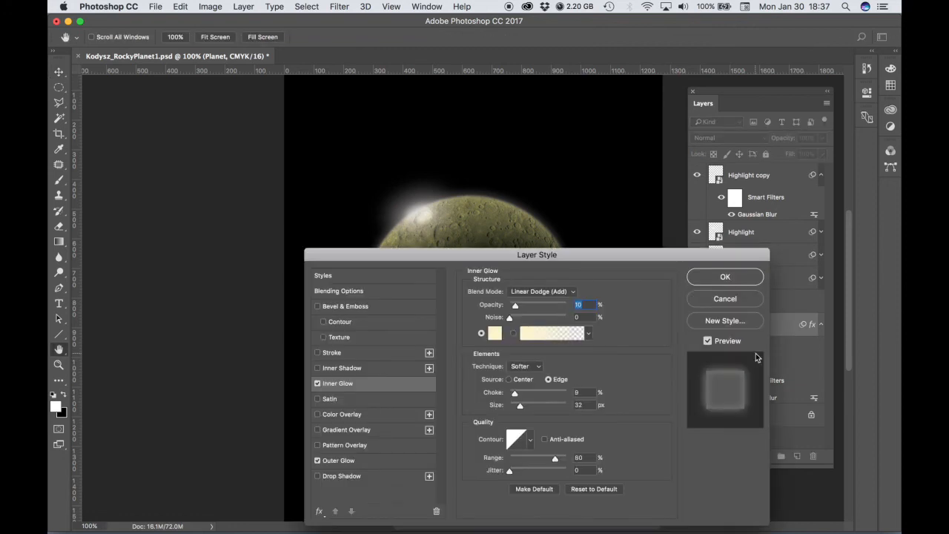
{"action": "left_click_drag", "start_coordinate": [645, 256], "coordinate": [506, 224]}
{"action": "left_click_drag", "start_coordinate": [599, 226], "coordinate": [406, 127]}
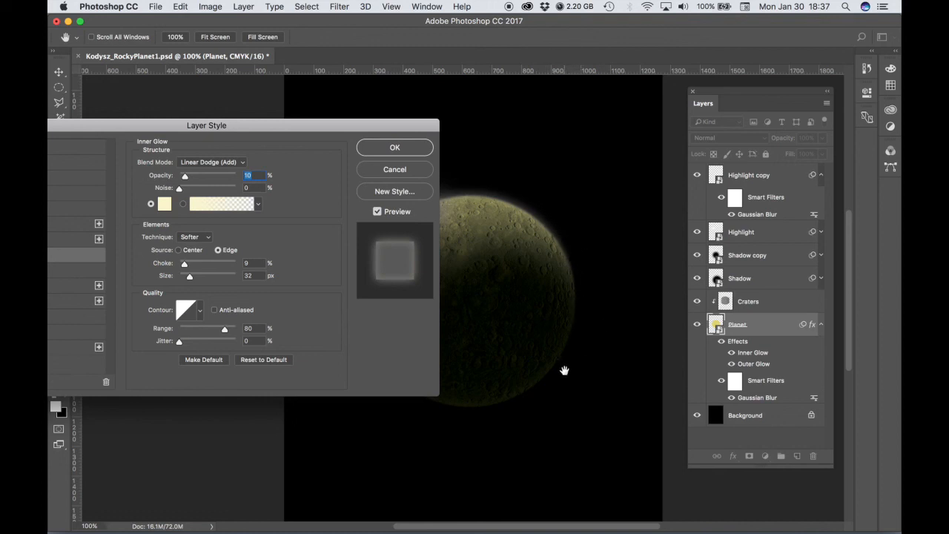
{"action": "left_click_drag", "start_coordinate": [392, 124], "coordinate": [344, 101]}
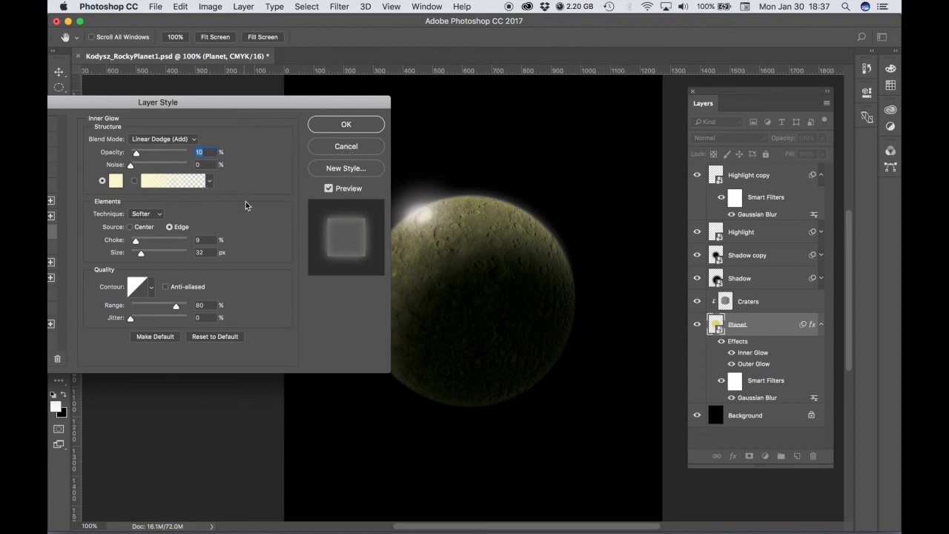
{"action": "left_click_drag", "start_coordinate": [135, 154], "coordinate": [140, 154]}
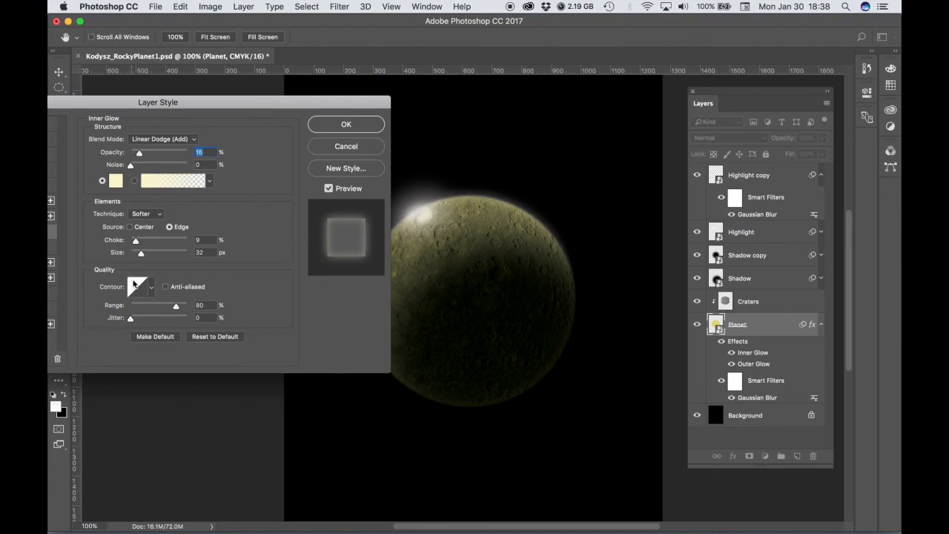
{"action": "left_click", "coordinate": [140, 252]}
{"action": "left_click_drag", "start_coordinate": [145, 251], "coordinate": [145, 252]}
{"action": "mouse_move", "coordinate": [181, 307]}
{"action": "left_mouse_down"}
{"action": "mouse_move", "coordinate": [165, 308]}
{"action": "mouse_move", "coordinate": [178, 308]}
{"action": "left_mouse_up"}
- Set the Planet layer's Outer Glow to 88% opacity, 1% spread and 68% range, and apply the layer style
{"action": "left_click_drag", "start_coordinate": [169, 104], "coordinate": [373, 71]}
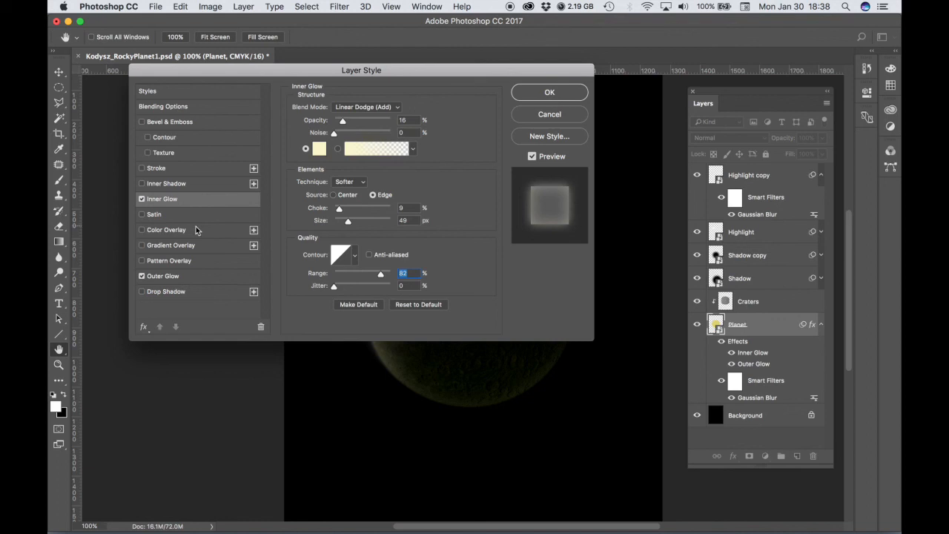
{"action": "left_click", "coordinate": [190, 277]}
{"action": "left_click_drag", "start_coordinate": [492, 77], "coordinate": [269, 106]}
{"action": "left_click_drag", "start_coordinate": [131, 149], "coordinate": [145, 151]}
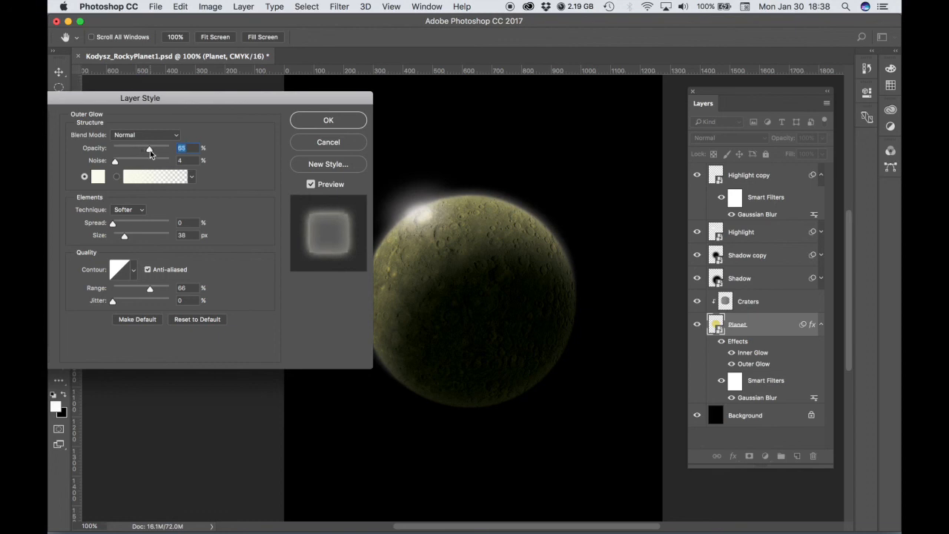
{"action": "left_click_drag", "start_coordinate": [151, 153], "coordinate": [152, 151]}
{"action": "mouse_move", "coordinate": [156, 102]}
{"action": "left_mouse_down"}
{"action": "mouse_move", "coordinate": [338, 85]}
{"action": "mouse_move", "coordinate": [145, 93]}
{"action": "left_mouse_up"}
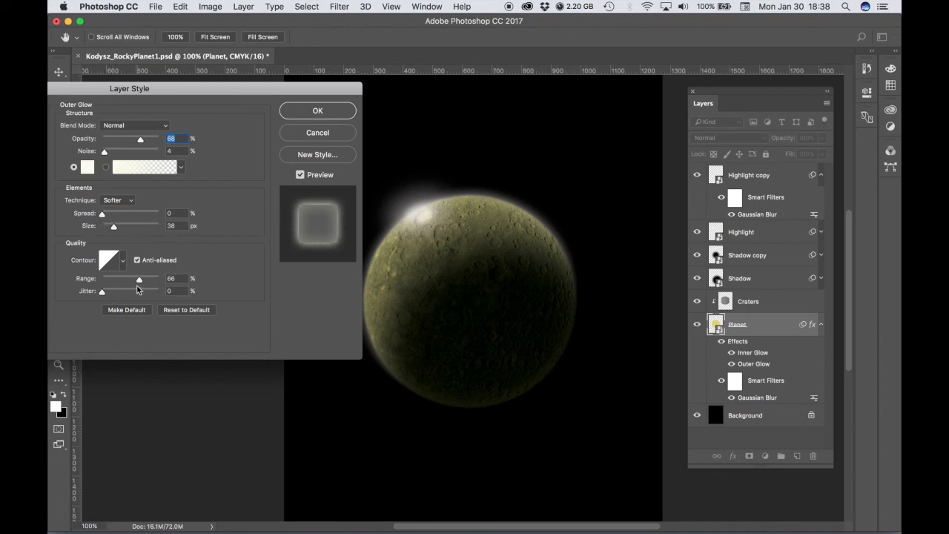
{"action": "mouse_move", "coordinate": [138, 278]}
{"action": "left_mouse_down"}
{"action": "mouse_move", "coordinate": [153, 280]}
{"action": "mouse_move", "coordinate": [140, 281]}
{"action": "left_mouse_up"}
{"action": "mouse_move", "coordinate": [101, 216]}
{"action": "left_mouse_down"}
{"action": "mouse_move", "coordinate": [116, 219]}
{"action": "mouse_move", "coordinate": [98, 218]}
{"action": "left_mouse_up"}
{"action": "left_click_drag", "start_coordinate": [102, 222], "coordinate": [103, 218]}
{"action": "left_click_drag", "start_coordinate": [139, 138], "coordinate": [152, 143]}
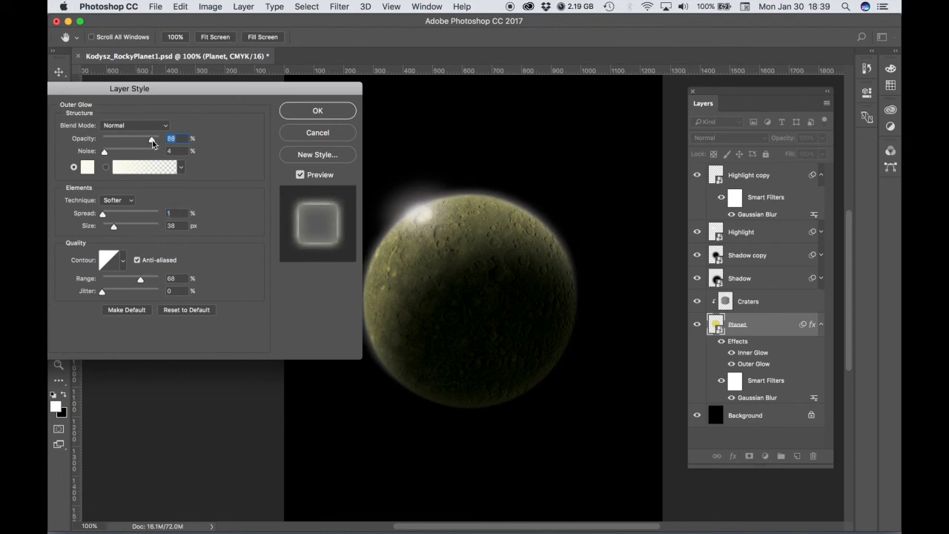
{"action": "left_click", "coordinate": [322, 116]}
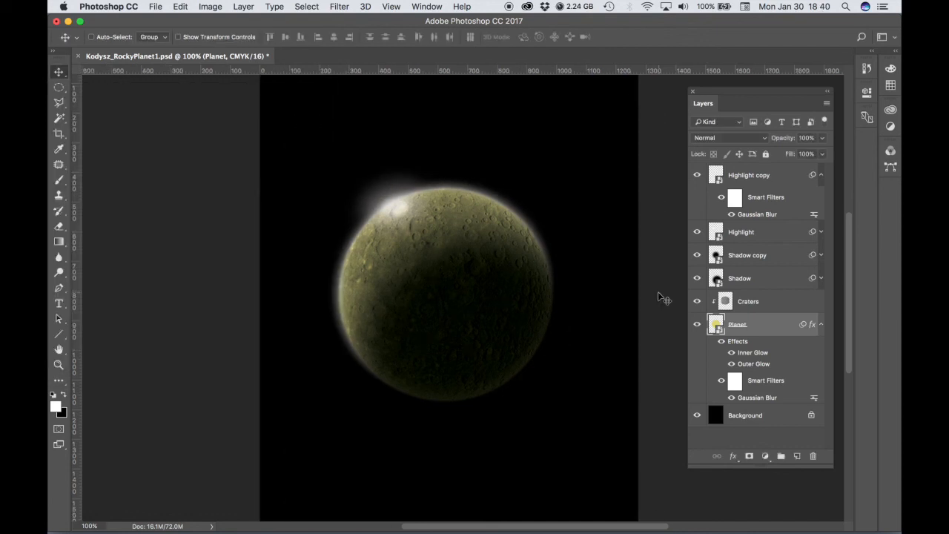